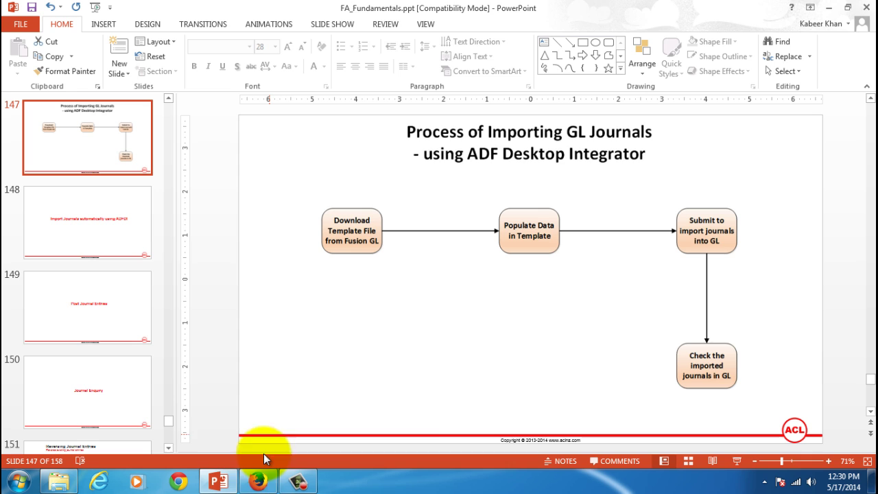
Leave the PowerPoint slide and switch to the Oracle Fusion Journals page in Firefox.
{"action": "left_click", "coordinate": [258, 480]}
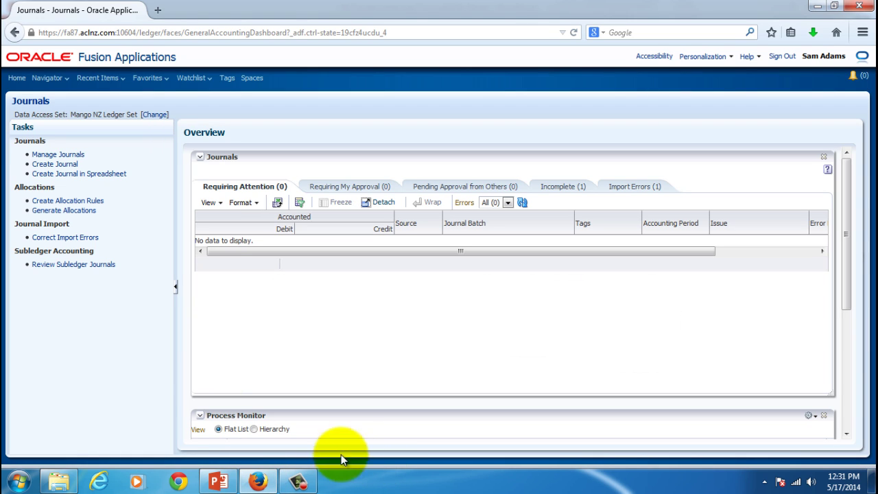
From the General Accounting Dashboard, save the Create Journal in Spreadsheet file JournalEntry.xlsx.
{"action": "left_click", "coordinate": [50, 79]}
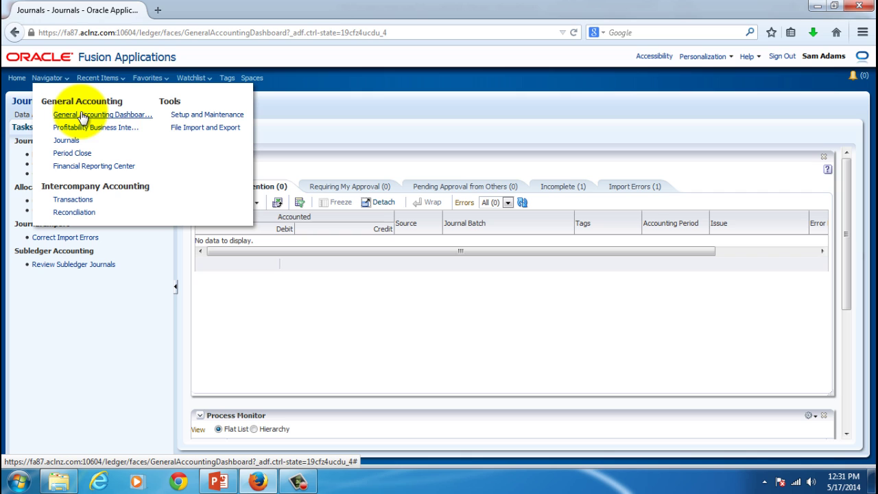
{"action": "left_click", "coordinate": [82, 115]}
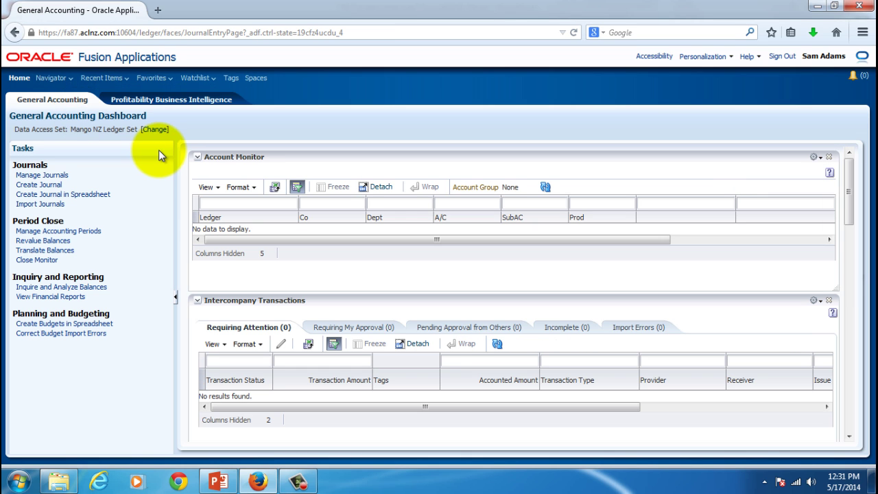
{"action": "left_click", "coordinate": [77, 198]}
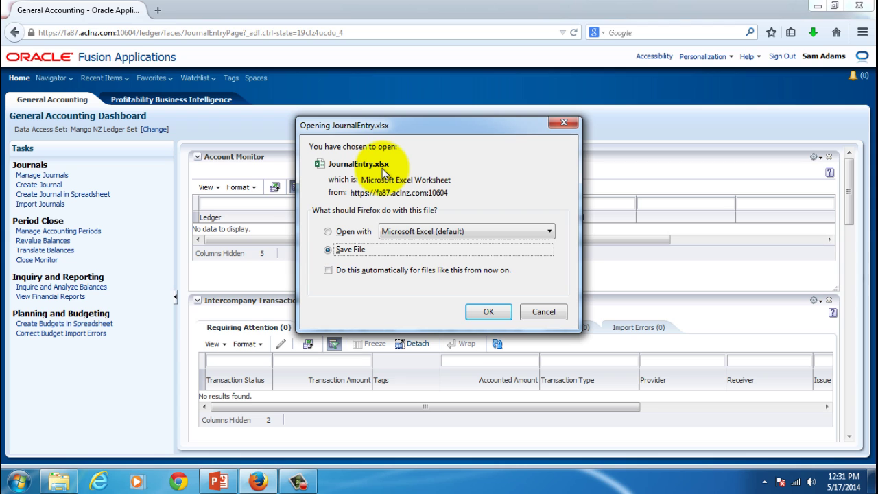
{"action": "left_click", "coordinate": [491, 310]}
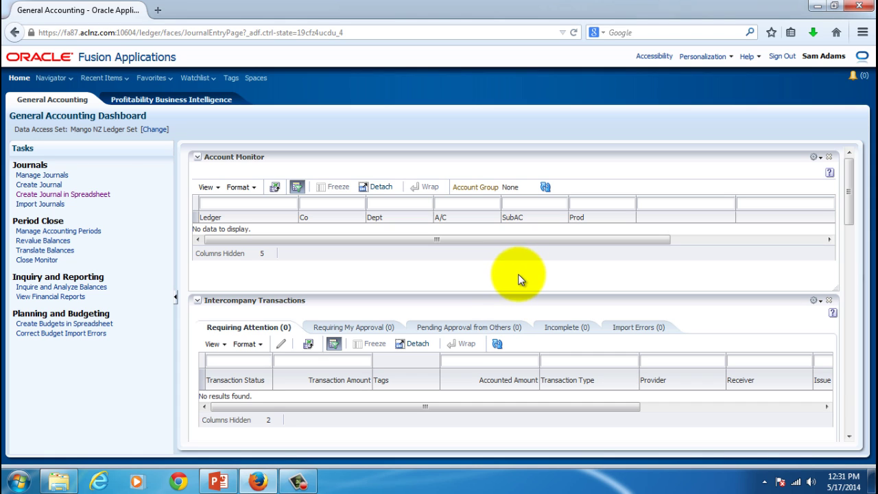
Open JournalEntry.xlsx from the 4. GL_Journals_ADFDI folder in Excel.
{"action": "left_click", "coordinate": [59, 481]}
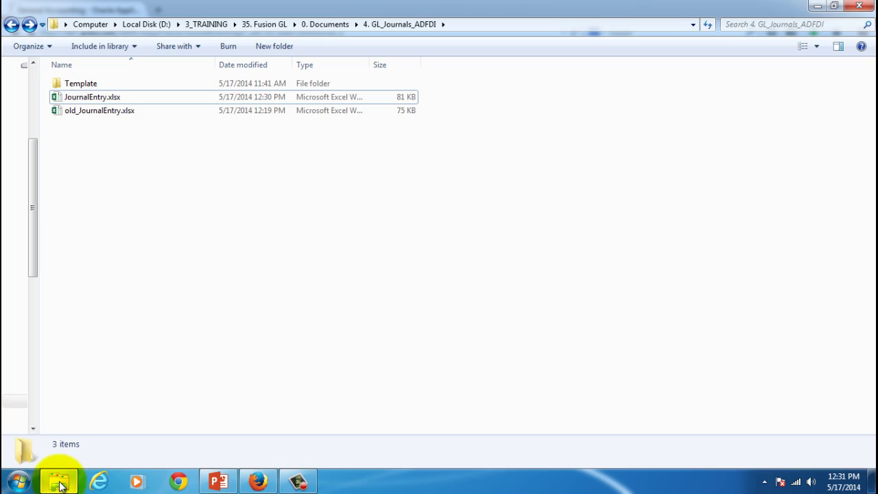
{"action": "double_click", "coordinate": [89, 98]}
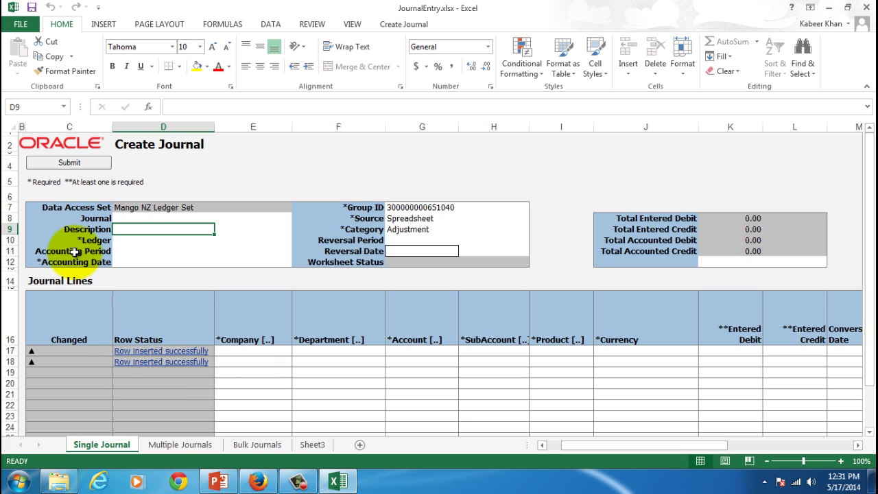
Enter Mango Test Journal-001 as the journal name in D8 and copy it to Description.
{"action": "left_click", "coordinate": [141, 217]}
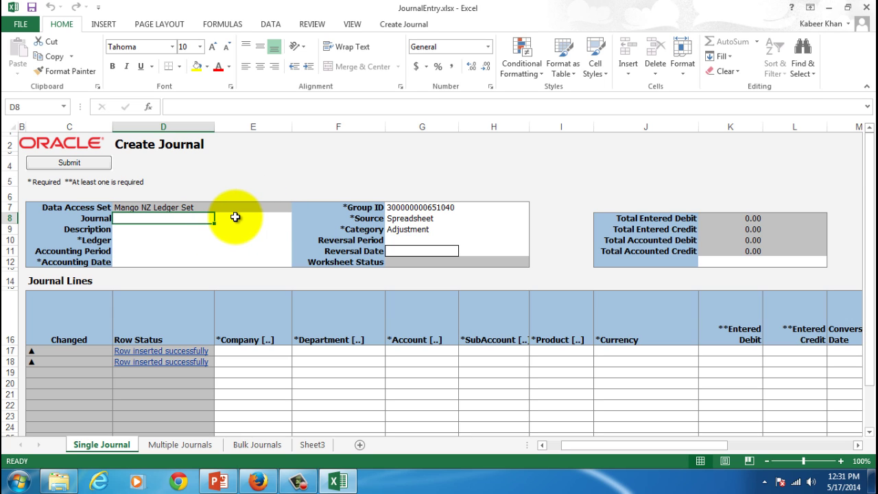
{"action": "type", "text": "Mango NZ Ledger Set"}
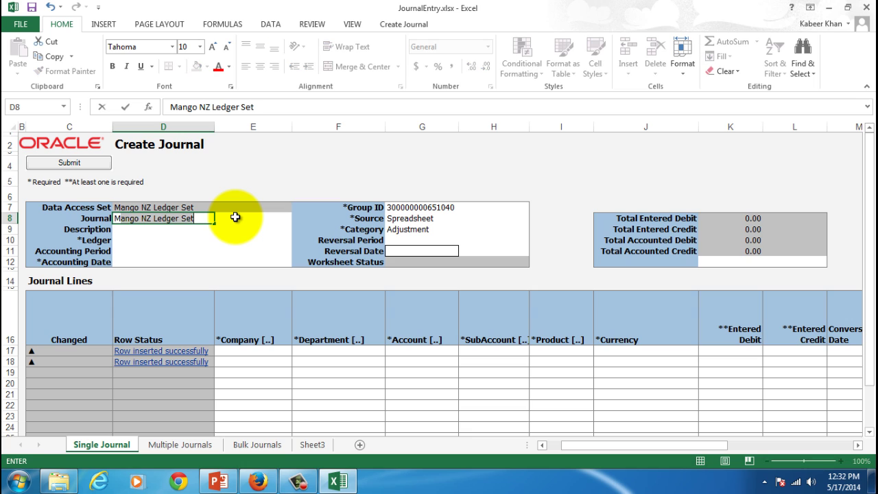
{"action": "type", "text": "te"}
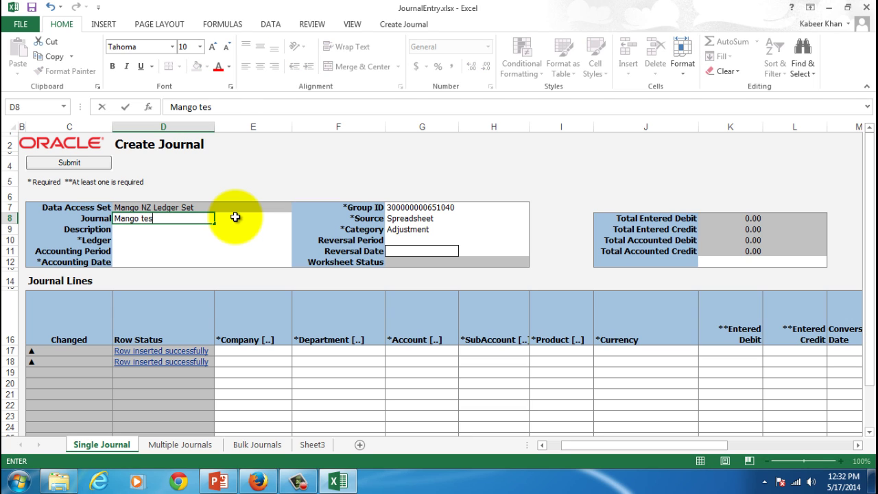
{"action": "key", "text": "BackSpace"}
{"action": "key", "text": "BackSpace"}
{"action": "type", "text": "Test Journal"}
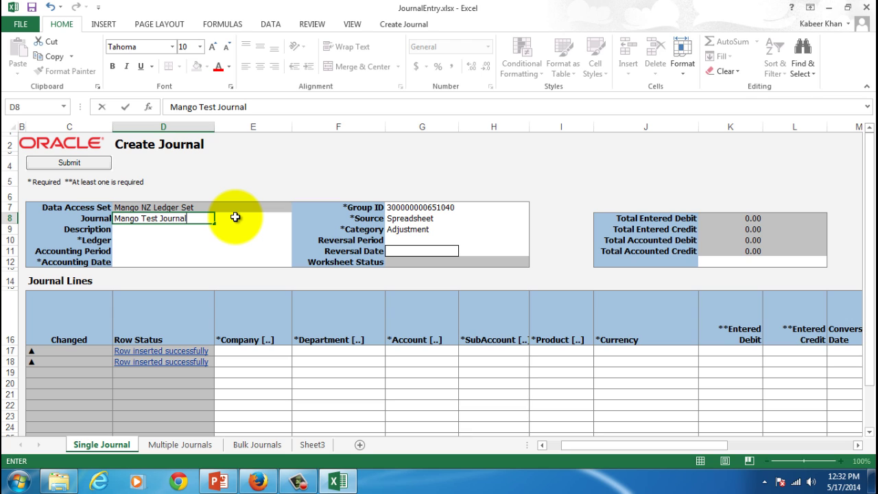
{"action": "type", "text": "-001"}
{"action": "left_click", "coordinate": [161, 219]}
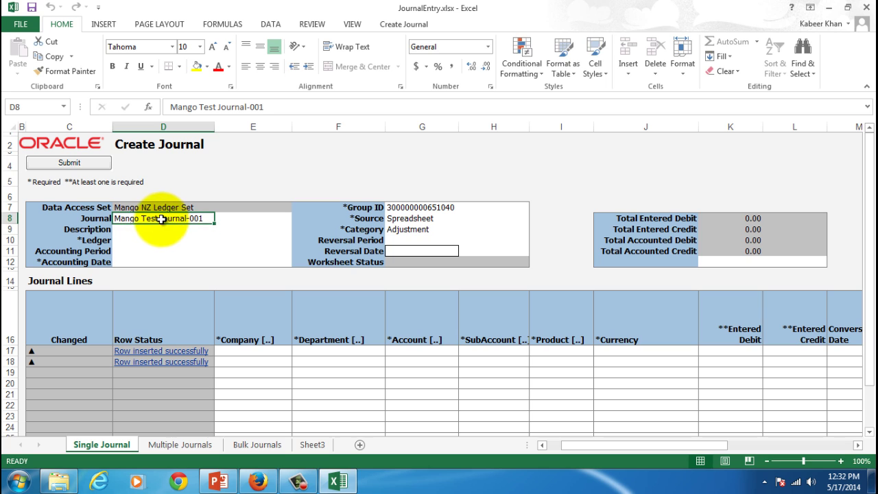
{"action": "key", "text": "ctrl+c"}
{"action": "left_click", "coordinate": [163, 229]}
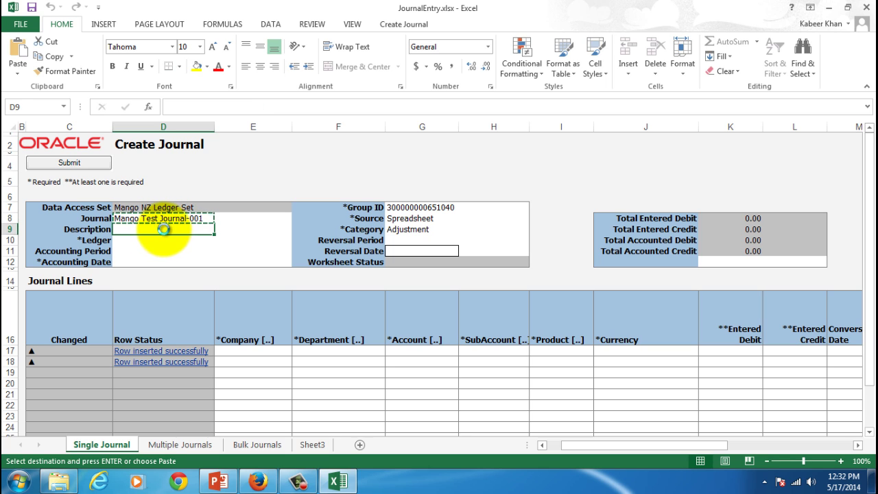
{"action": "key", "text": "Return"}
Set ledger Mango NZ Primary Ledger, period May-14 and accounting date 05-17-2014.
{"action": "left_click", "coordinate": [161, 239]}
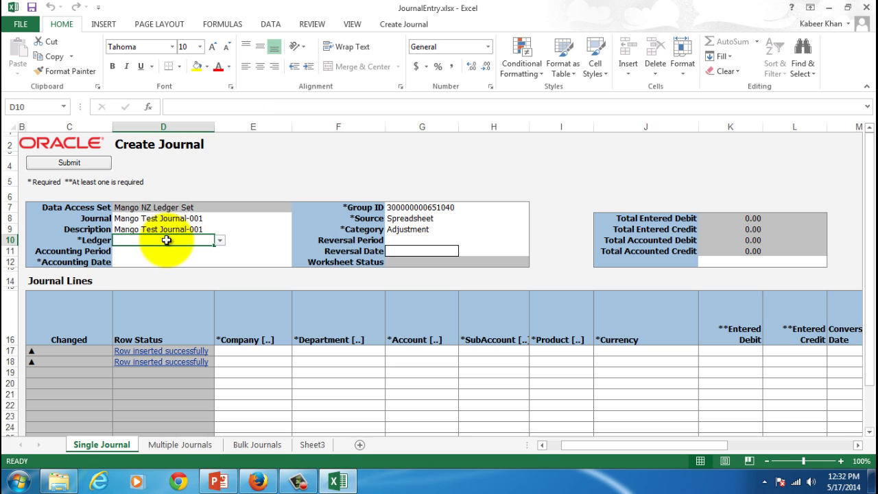
{"action": "left_click", "coordinate": [220, 240]}
{"action": "left_click", "coordinate": [206, 250]}
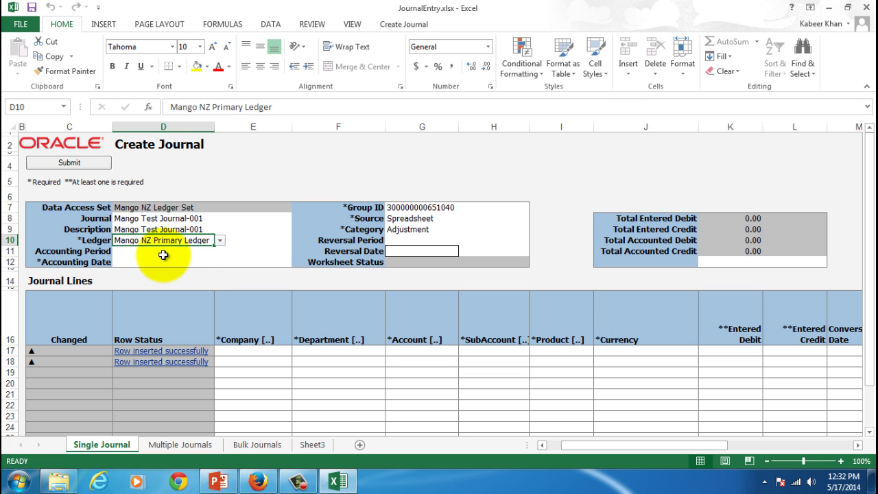
{"action": "left_click", "coordinate": [164, 255]}
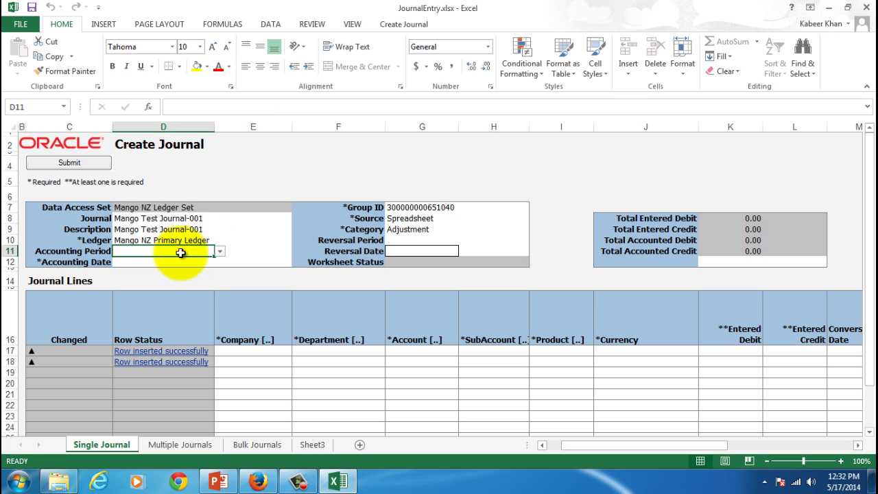
{"action": "left_click", "coordinate": [220, 252]}
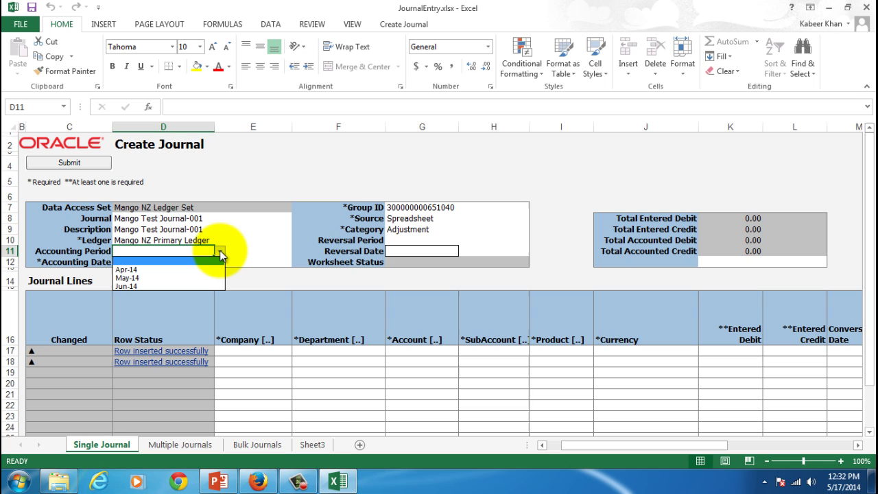
{"action": "left_click", "coordinate": [194, 276]}
{"action": "left_click", "coordinate": [155, 264]}
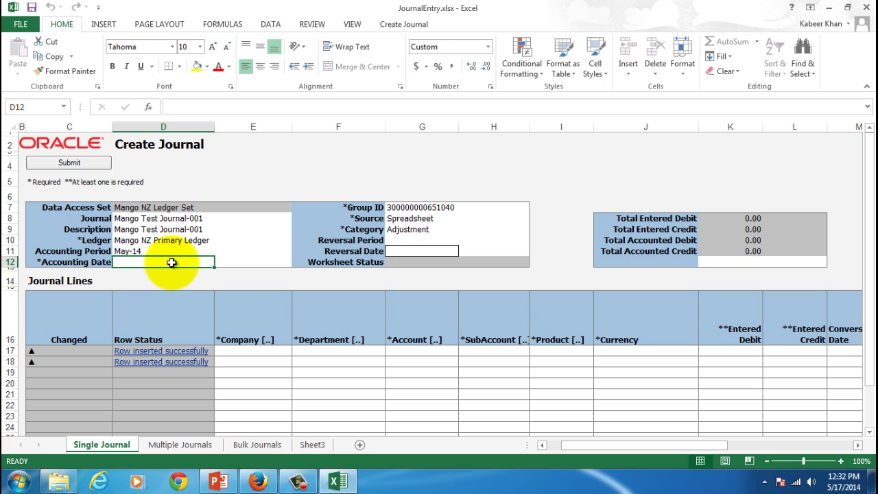
{"action": "type", "text": "05-"}
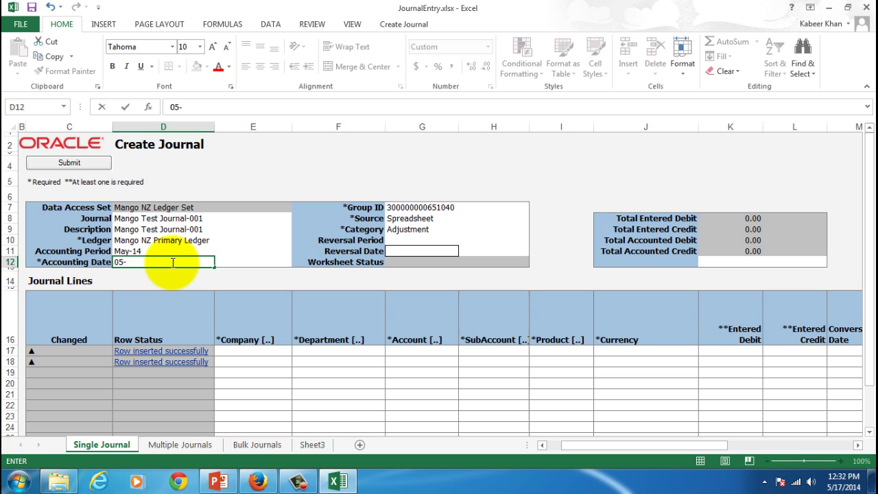
{"action": "type", "text": "17-2014"}
{"action": "key", "text": "Tab"}
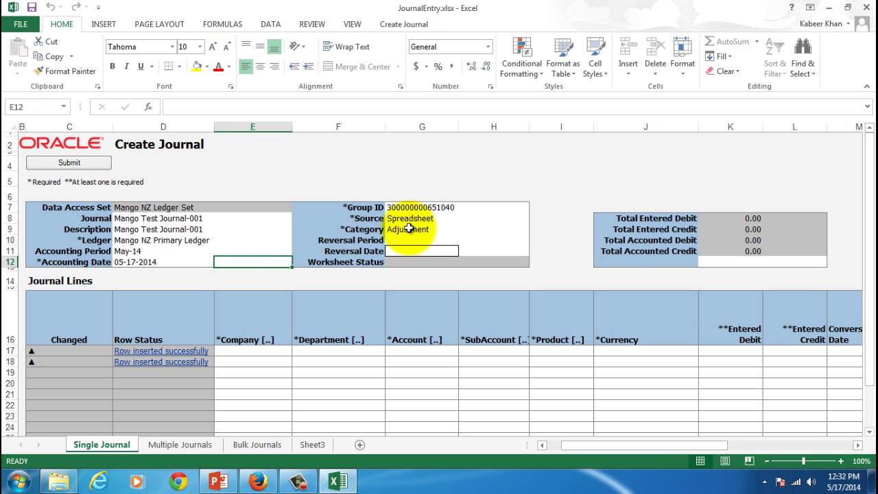
Set the journal category to Manual.
{"action": "left_click", "coordinate": [405, 229]}
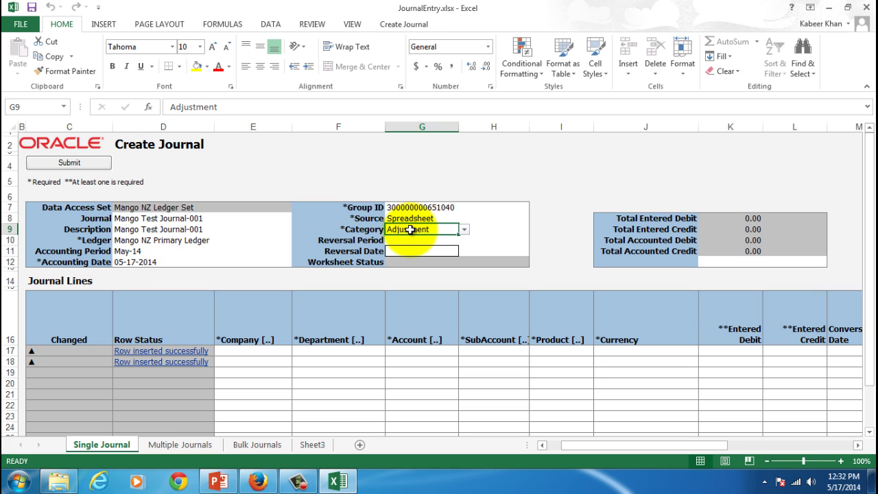
{"action": "left_click", "coordinate": [465, 229]}
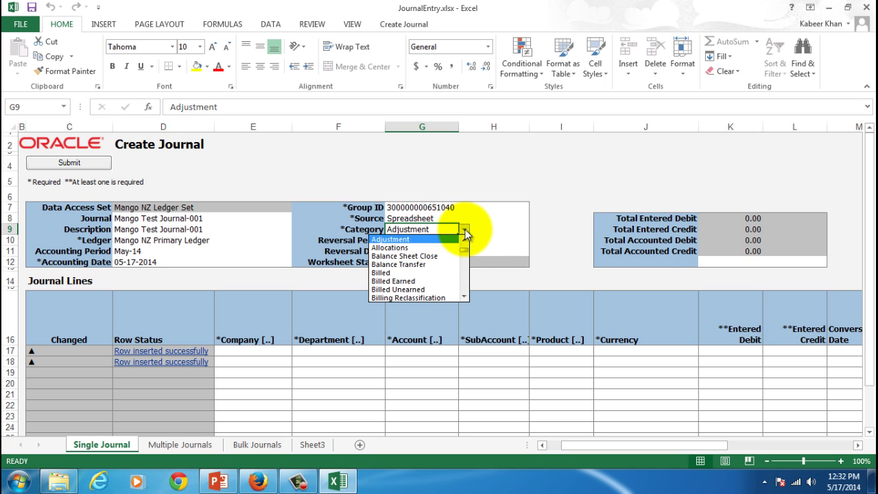
{"action": "scroll", "coordinate": [464, 272], "scroll_direction": "down", "scroll_amount": 8}
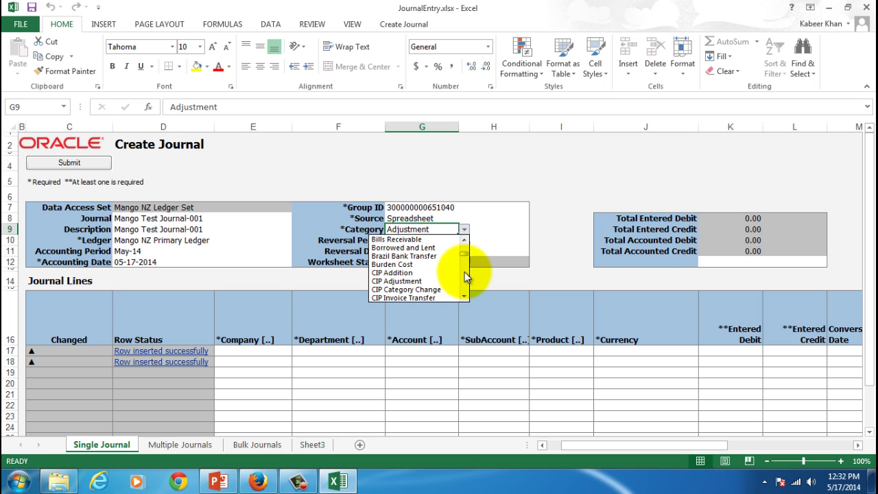
{"action": "scroll", "coordinate": [466, 283], "scroll_direction": "down", "scroll_amount": 6}
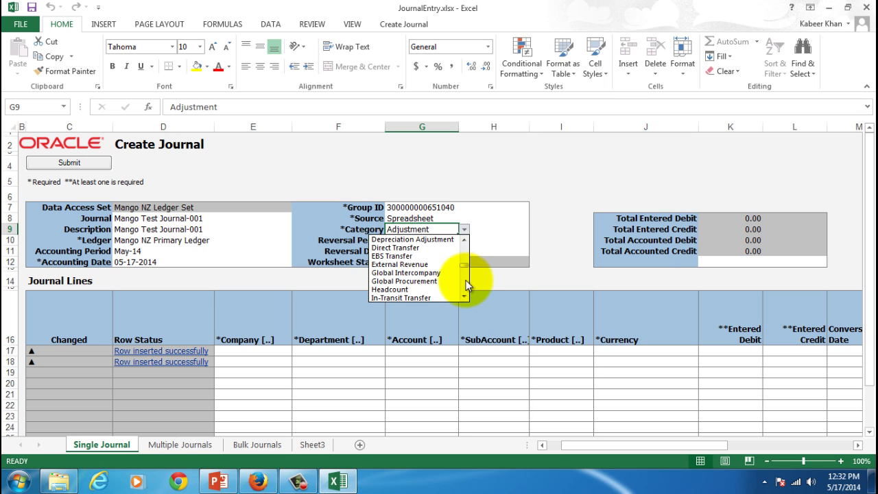
{"action": "scroll", "coordinate": [465, 292], "scroll_direction": "down", "scroll_amount": 7}
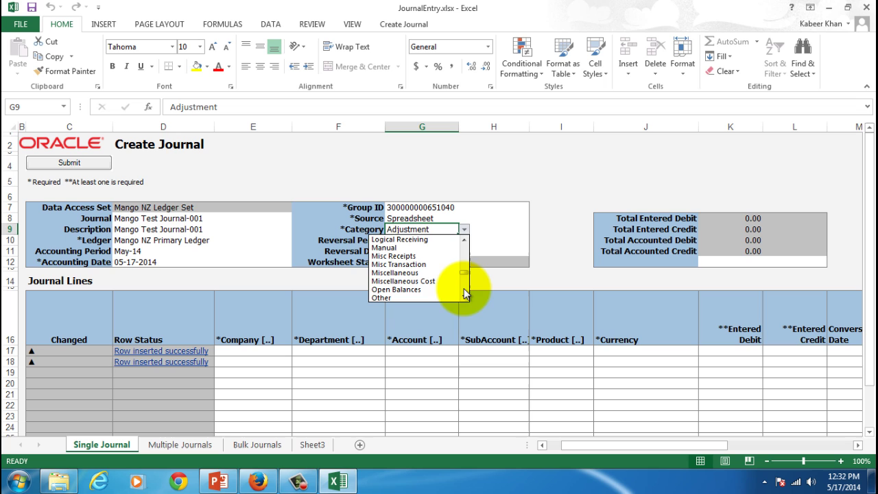
{"action": "left_click", "coordinate": [415, 249]}
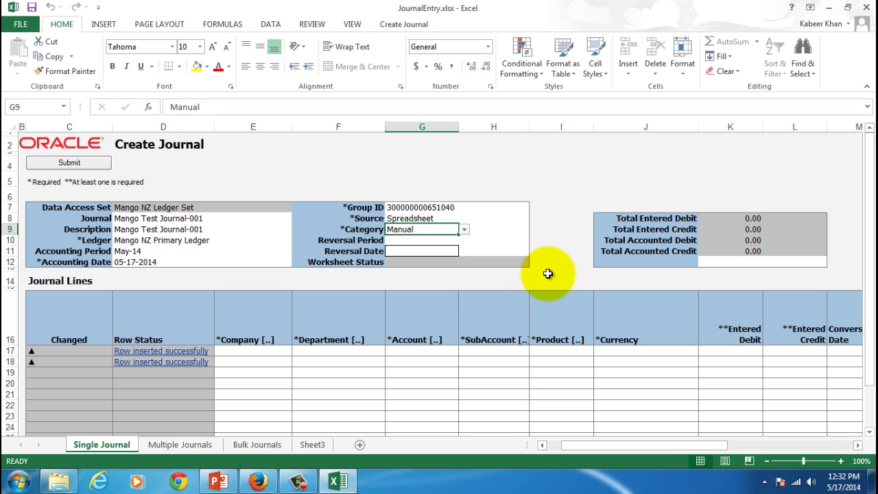
{"action": "left_click", "coordinate": [271, 352]}
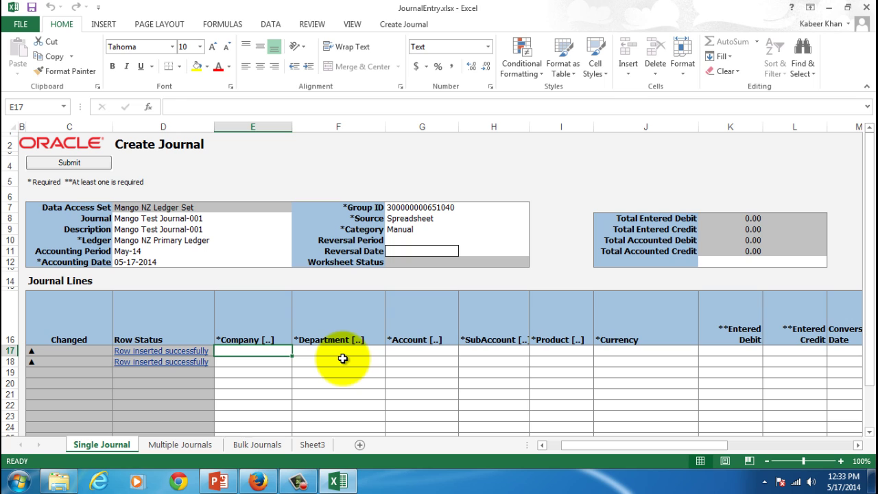
{"action": "type", "text": "01"}
{"action": "key", "text": "Tab"}
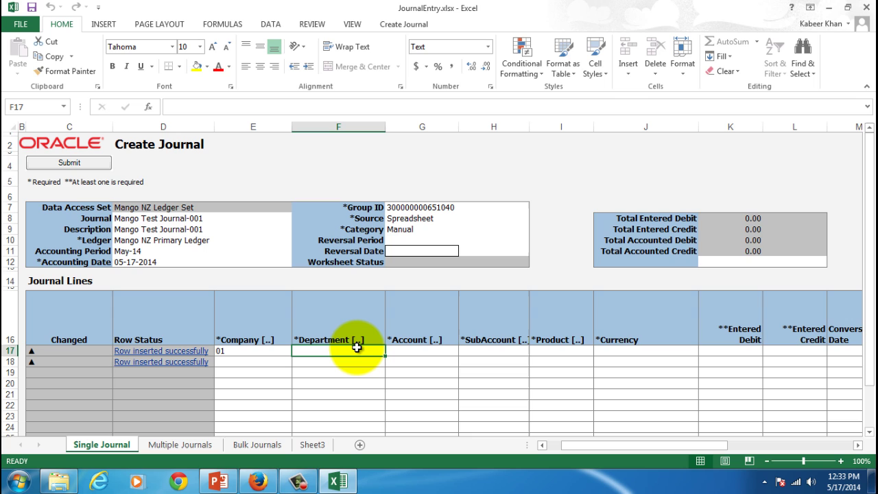
{"action": "type", "text": "410"}
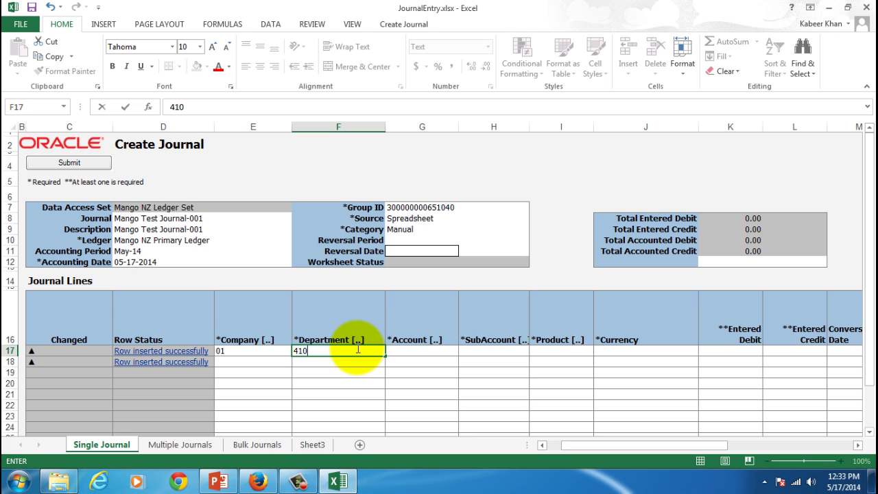
{"action": "key", "text": "Tab"}
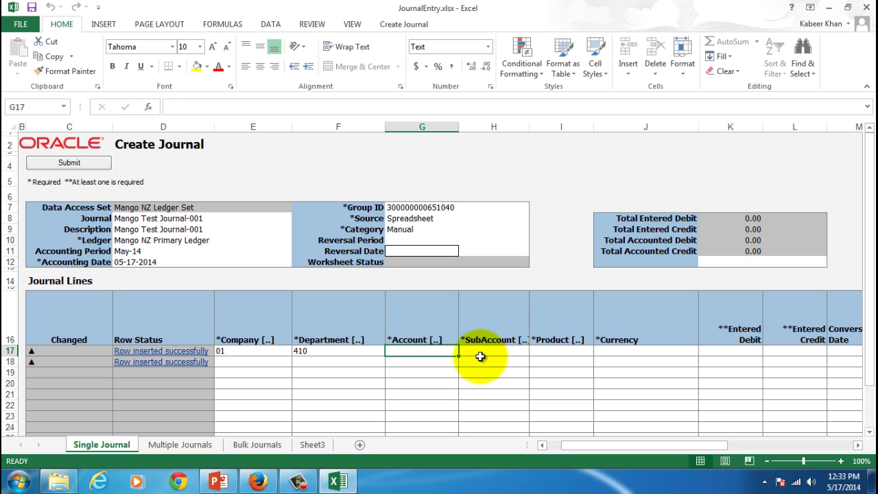
{"action": "type", "text": "111"}
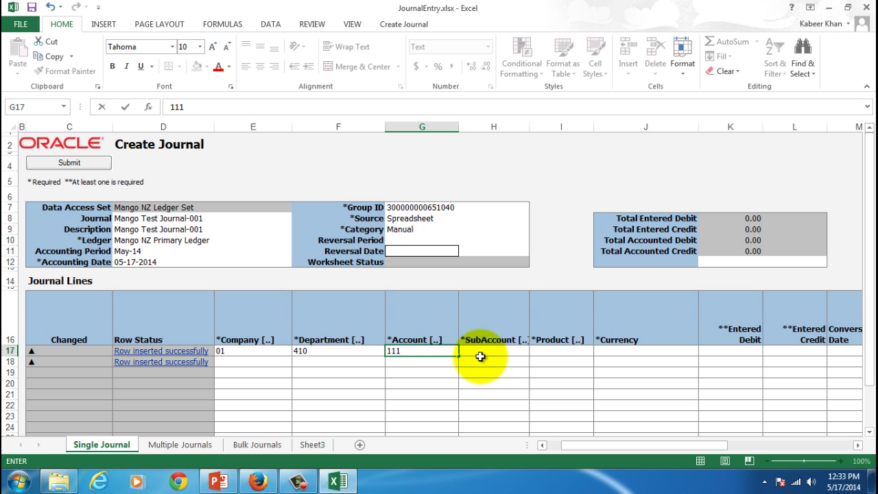
{"action": "type", "text": "0"}
{"action": "key", "text": "Tab"}
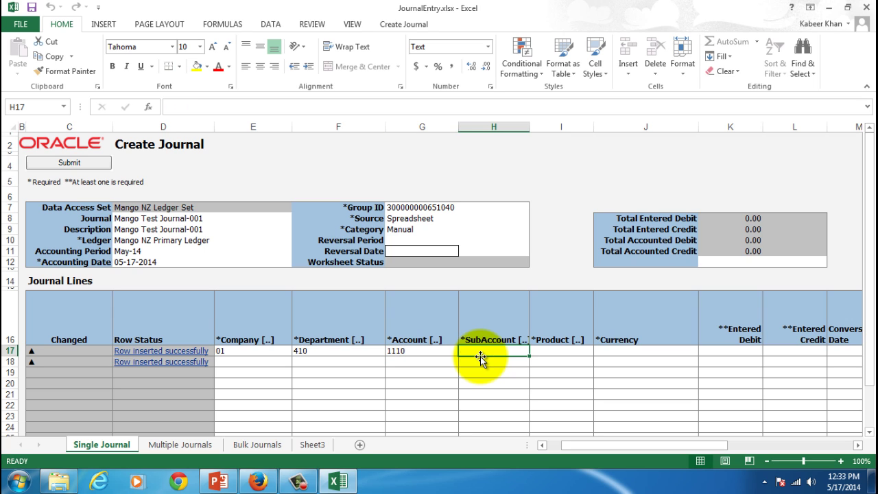
{"action": "type", "text": "0000"}
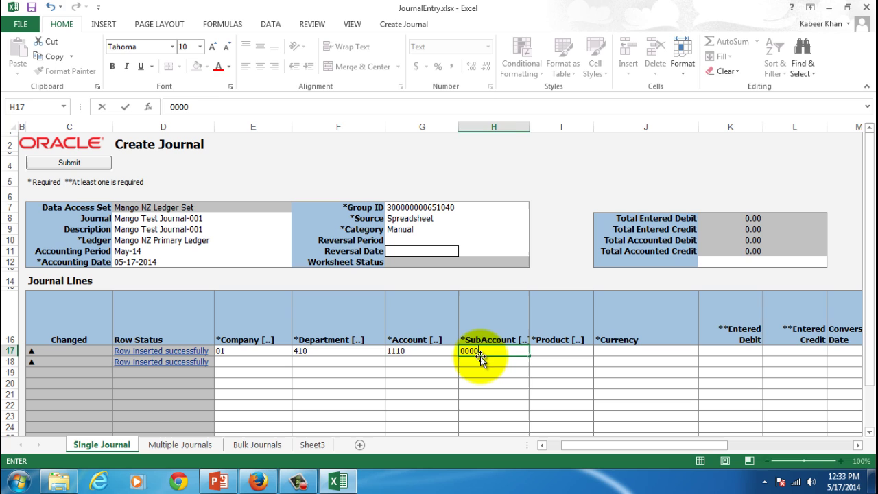
{"action": "key", "text": "Tab"}
{"action": "type", "text": "0000"}
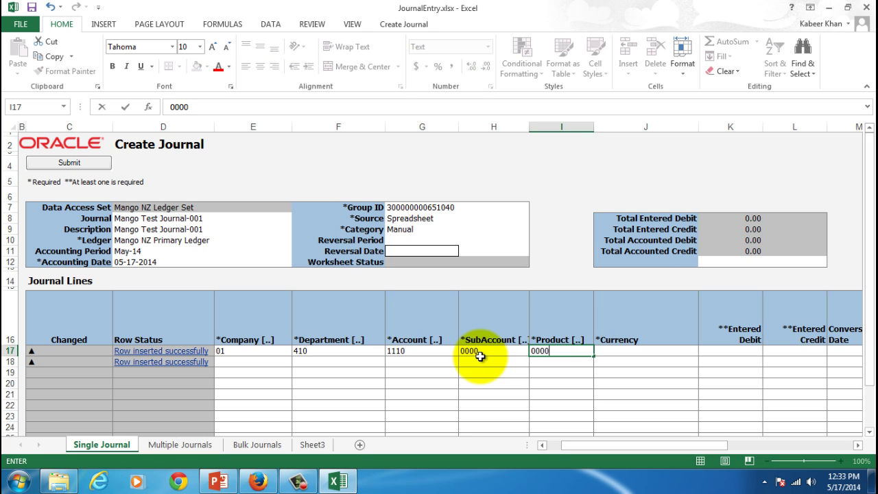
{"action": "key", "text": "BackSpace"}
{"action": "key", "text": "Tab"}
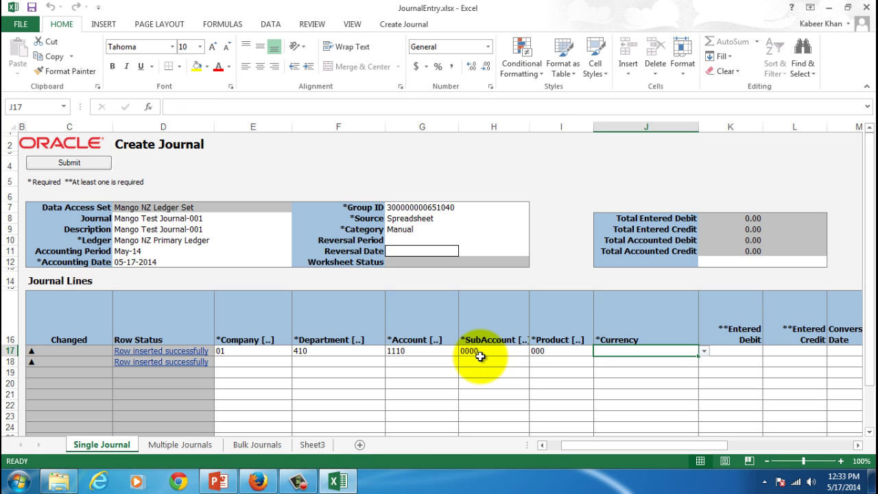
Set the first line's currency to NZD and enter a 1,200 debit.
{"action": "left_click", "coordinate": [704, 353]}
{"action": "left_click", "coordinate": [647, 353]}
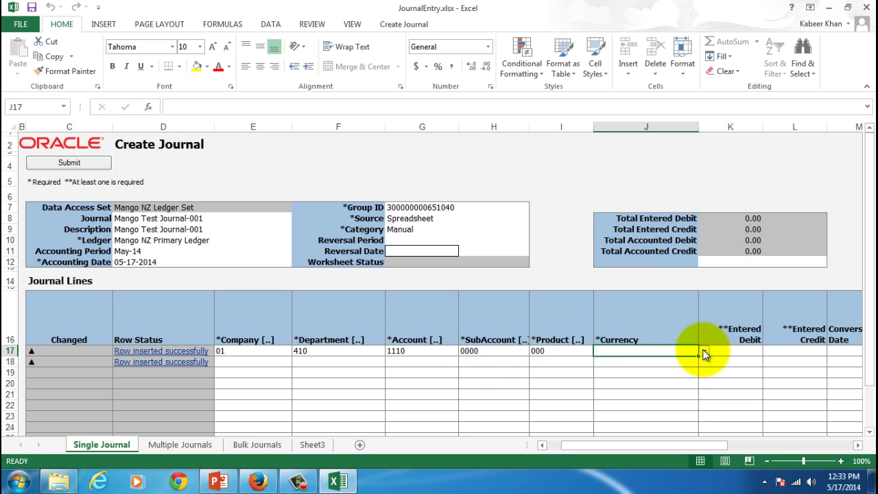
{"action": "type", "text": "NZD"}
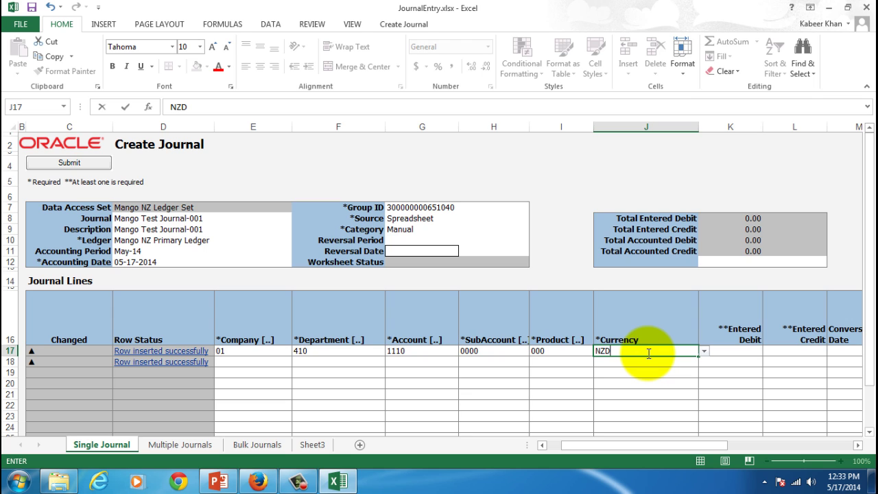
{"action": "key", "text": "Tab"}
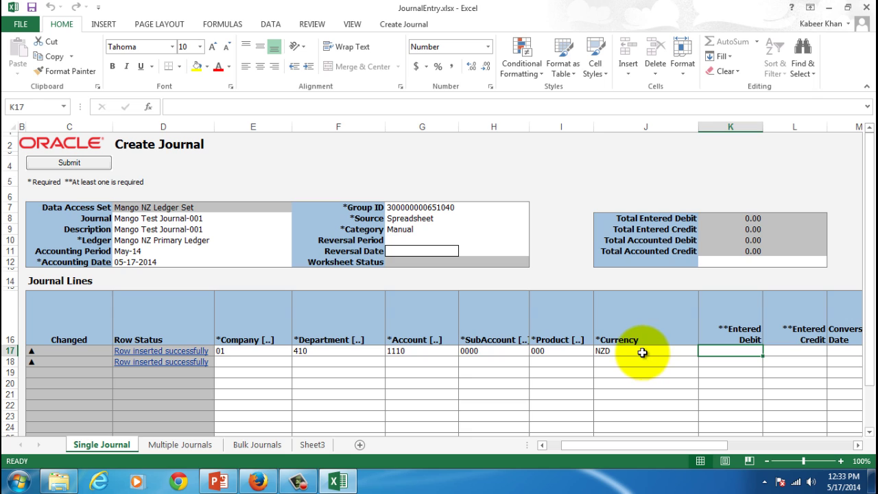
{"action": "left_click", "coordinate": [647, 351]}
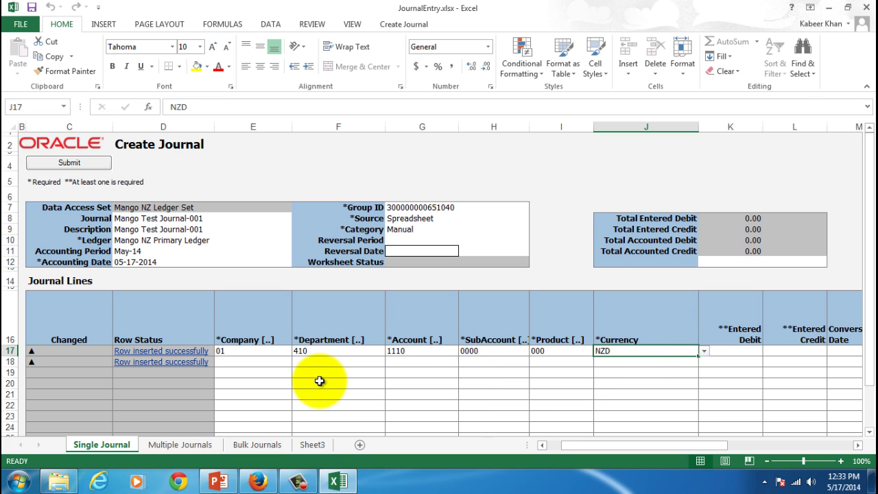
{"action": "left_click", "coordinate": [258, 365]}
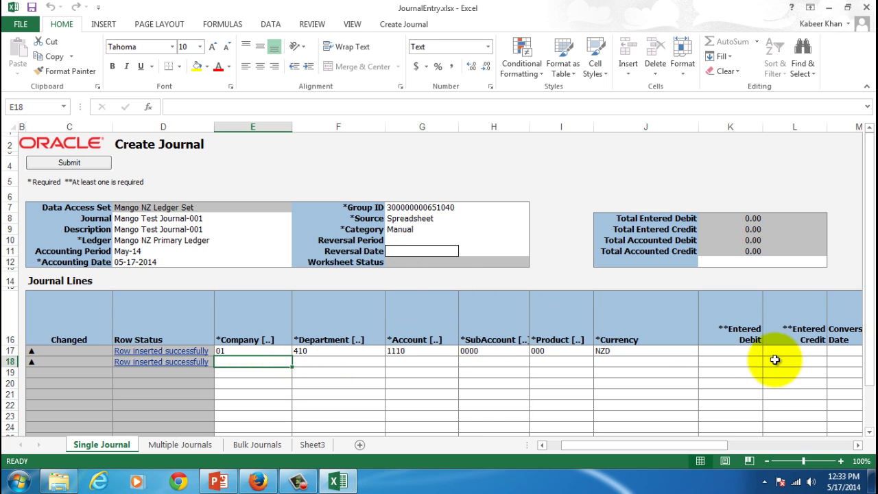
{"action": "left_click", "coordinate": [731, 351]}
{"action": "type", "text": "1"}
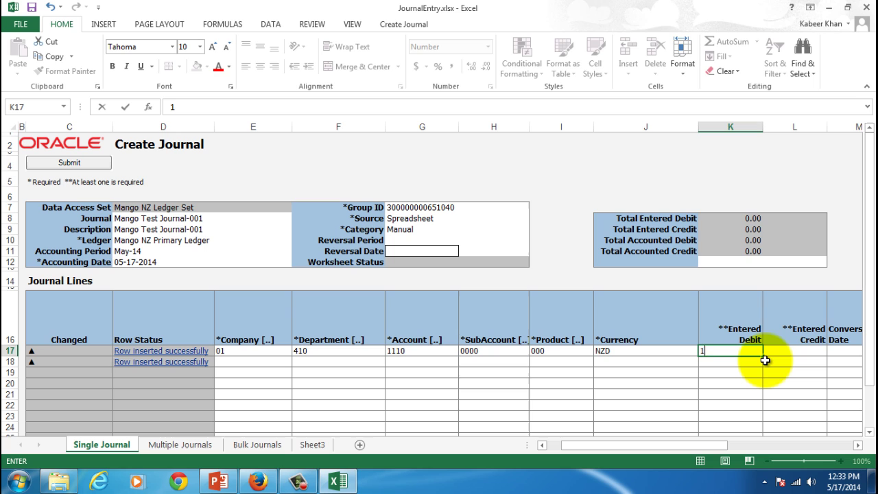
{"action": "type", "text": ",200"}
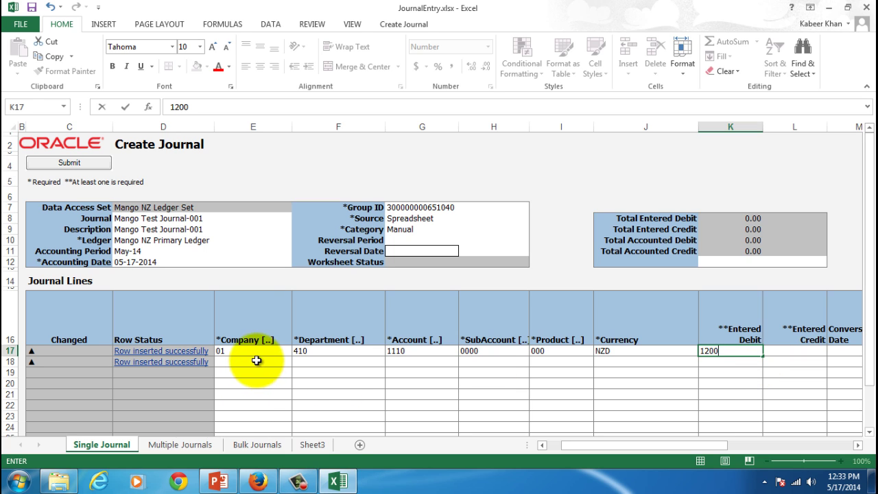
{"action": "left_click", "coordinate": [255, 361]}
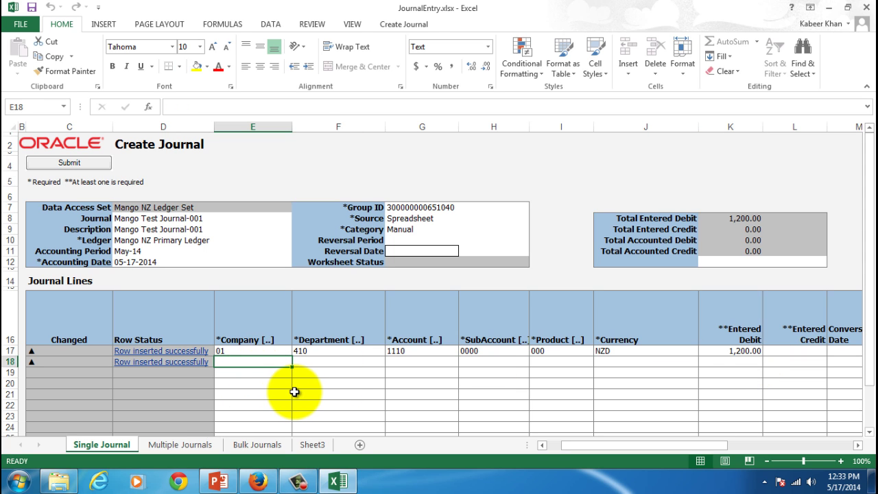
{"action": "type", "text": "01"}
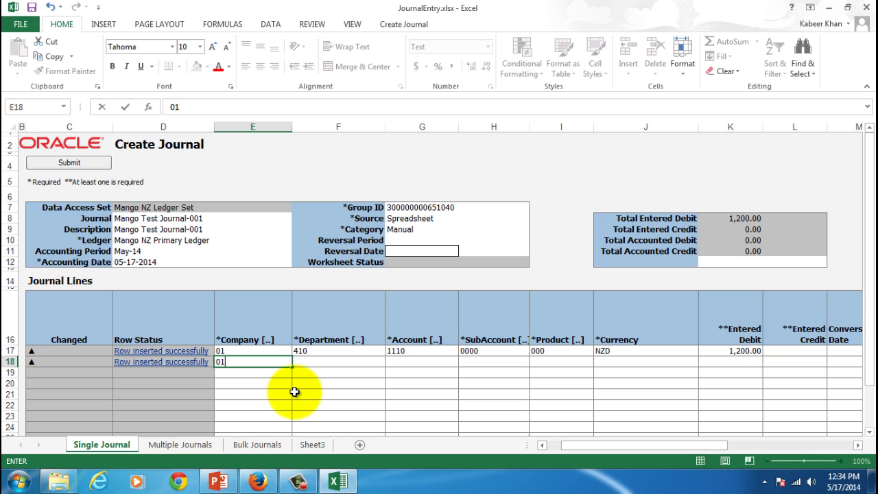
{"action": "key", "text": "Tab"}
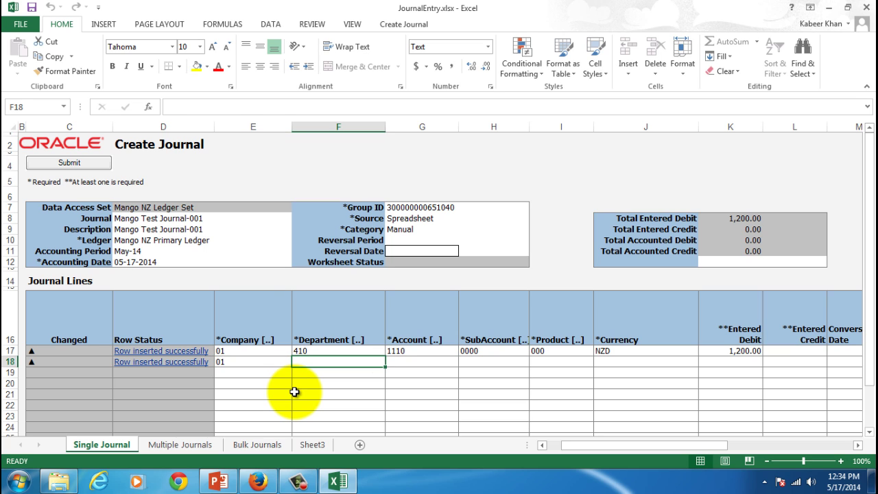
{"action": "type", "text": "410"}
{"action": "key", "text": "Tab"}
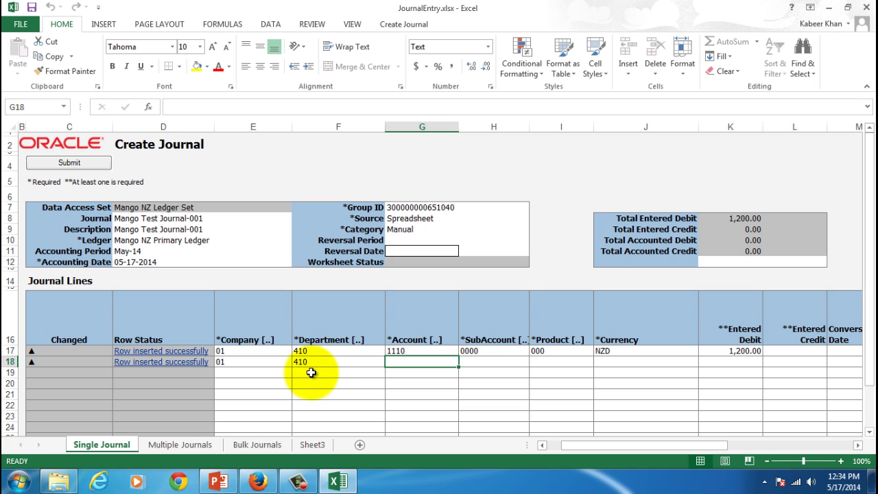
{"action": "type", "text": "1210"}
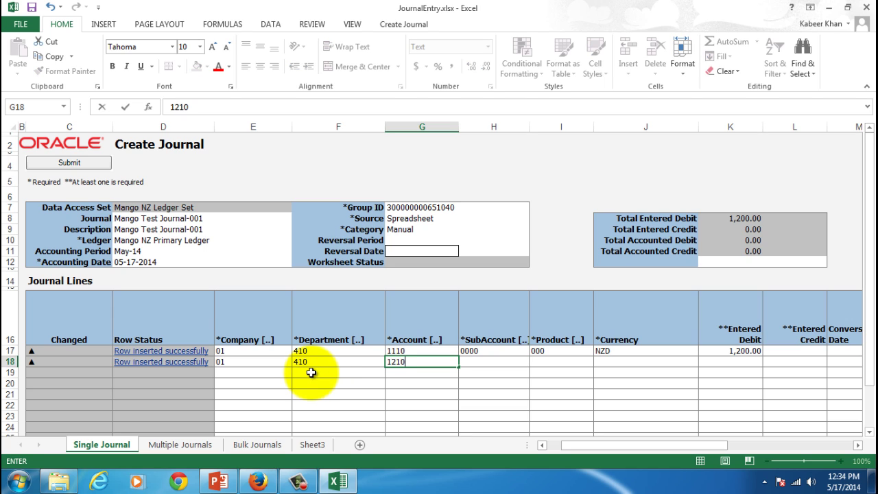
{"action": "key", "text": "Tab"}
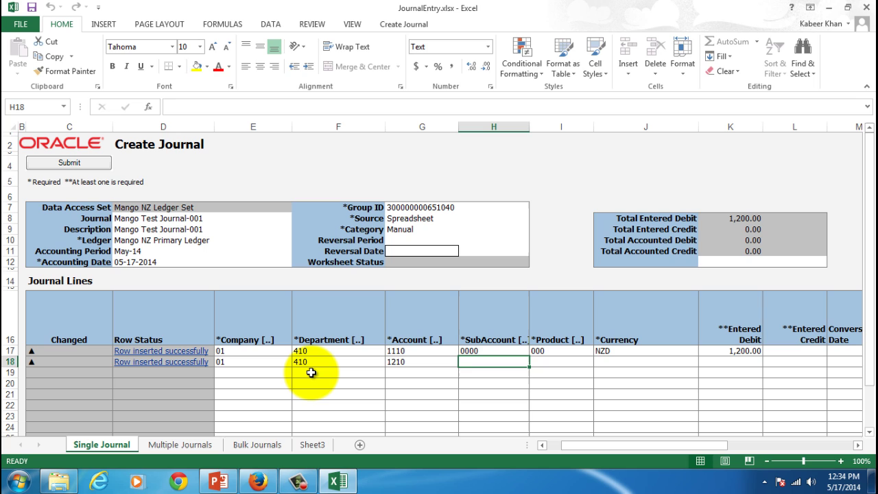
{"action": "type", "text": "0000"}
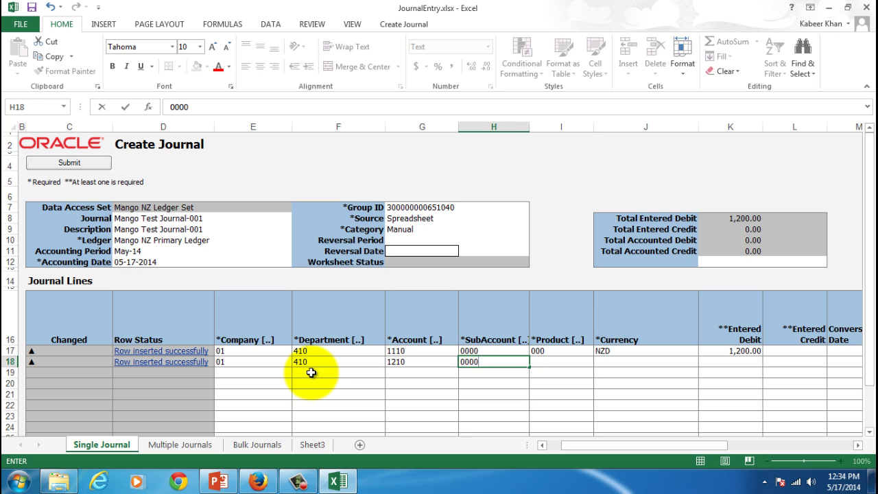
{"action": "key", "text": "Tab"}
{"action": "type", "text": "000"}
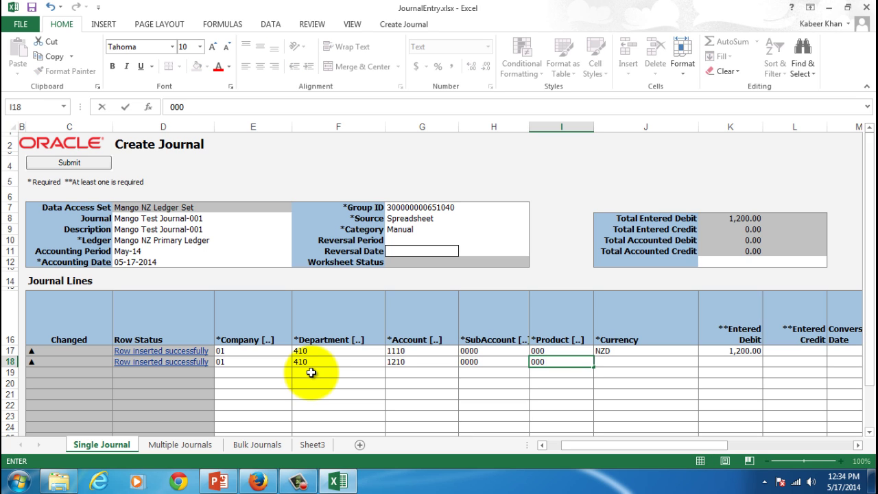
{"action": "key", "text": "Tab"}
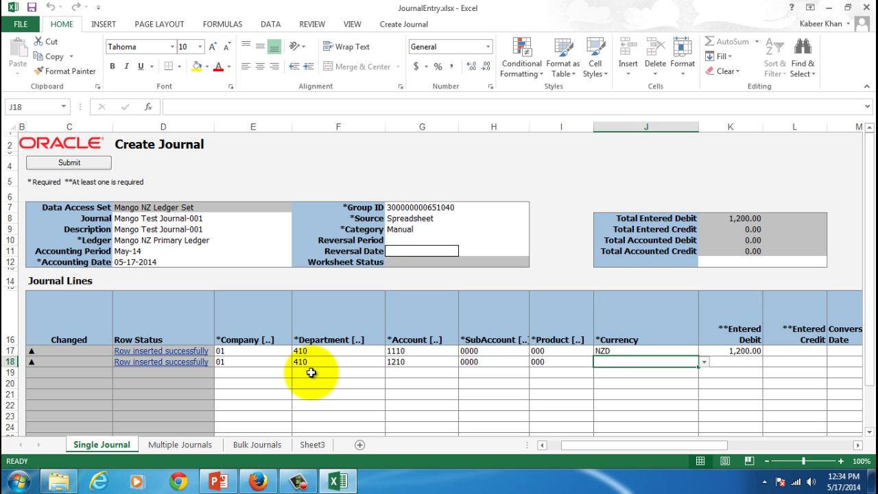
Give the second line currency NZD and a 1,200 credit, returning to the row start.
{"action": "type", "text": "NZD"}
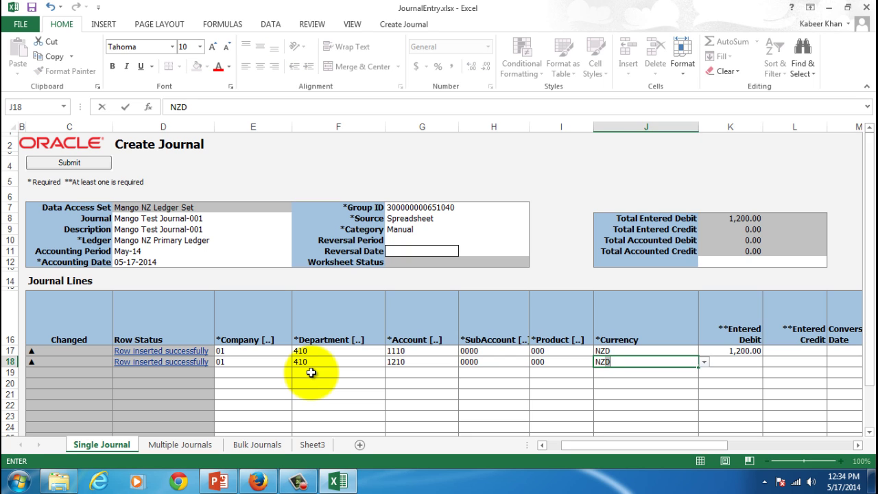
{"action": "key", "text": "Tab"}
{"action": "key", "text": "Tab"}
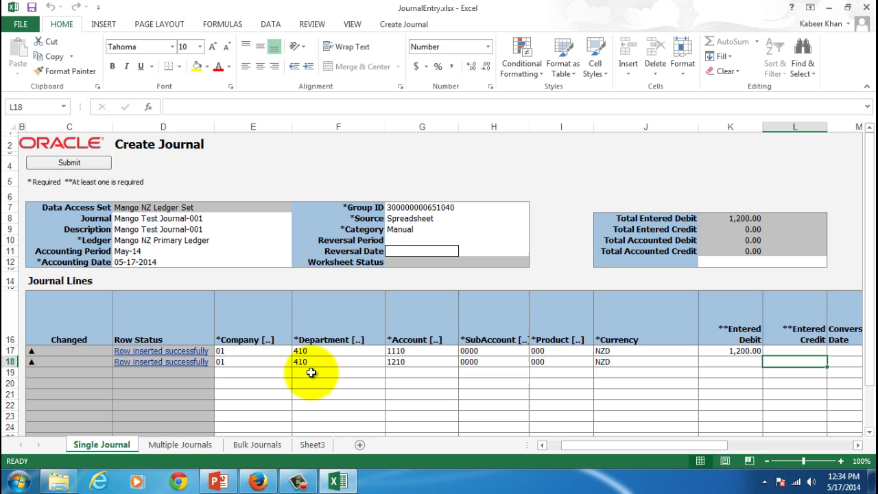
{"action": "type", "text": "1200"}
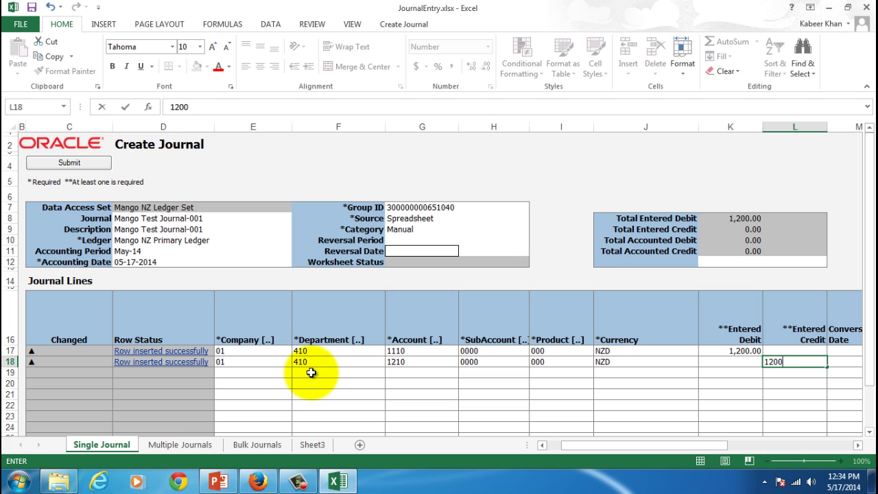
{"action": "key", "text": "Tab"}
{"action": "key", "text": "shift+Tab"}
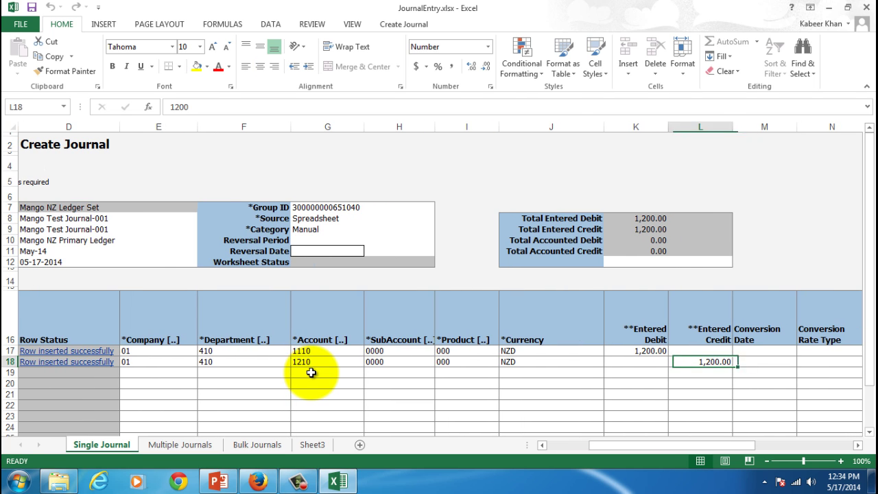
{"action": "key", "text": "shift+Tab"}
{"action": "key", "text": "Home"}
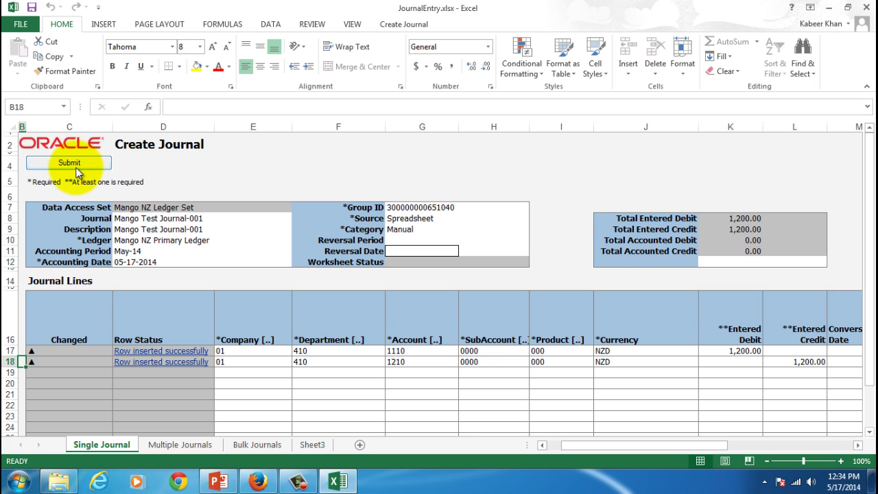
Log in to the Fusion ledger server, accepting the connection and certificate prompts and entering the user's credentials.
{"action": "left_click", "coordinate": [395, 25]}
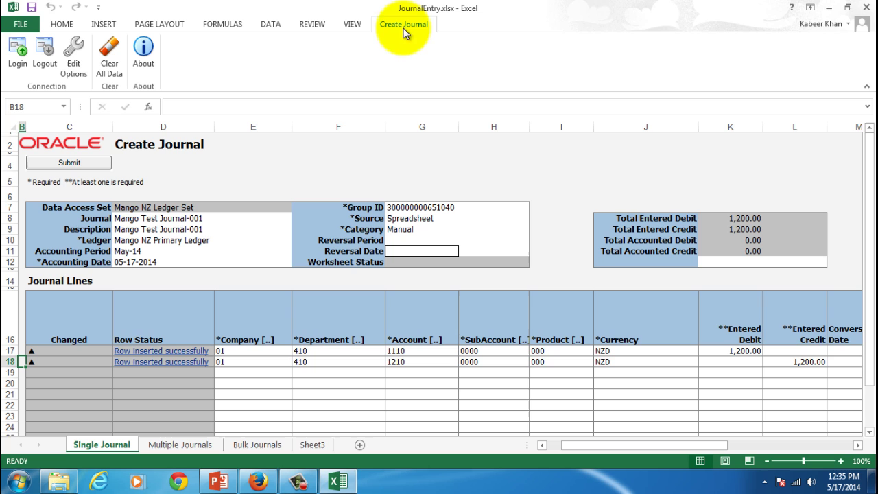
{"action": "left_click", "coordinate": [20, 56]}
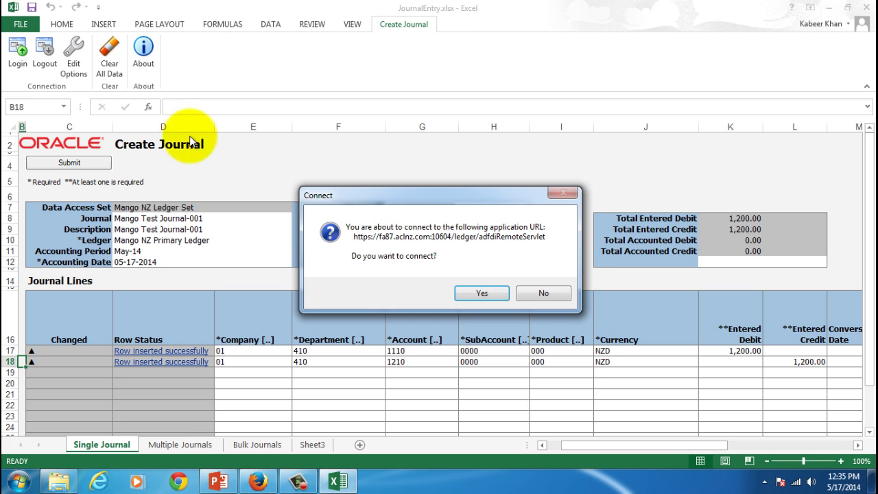
{"action": "left_click", "coordinate": [480, 291]}
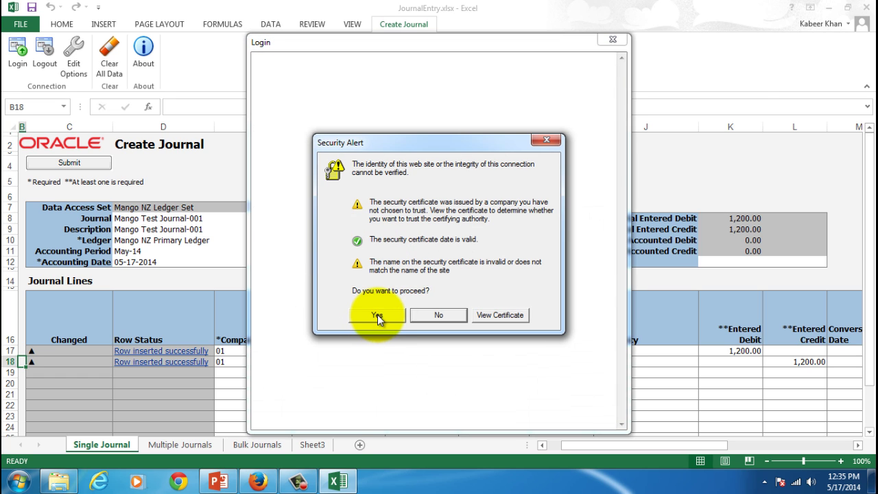
{"action": "left_click", "coordinate": [378, 315]}
{"action": "left_click", "coordinate": [379, 221]}
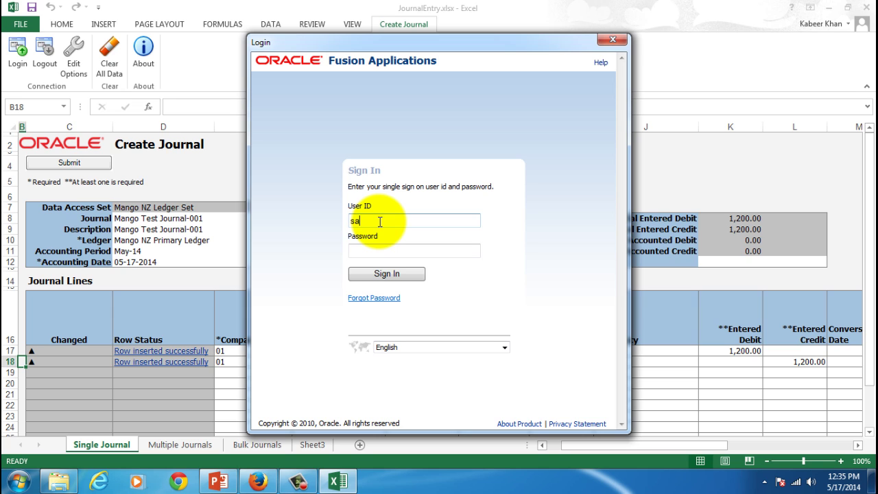
{"action": "key", "text": "Tab"}
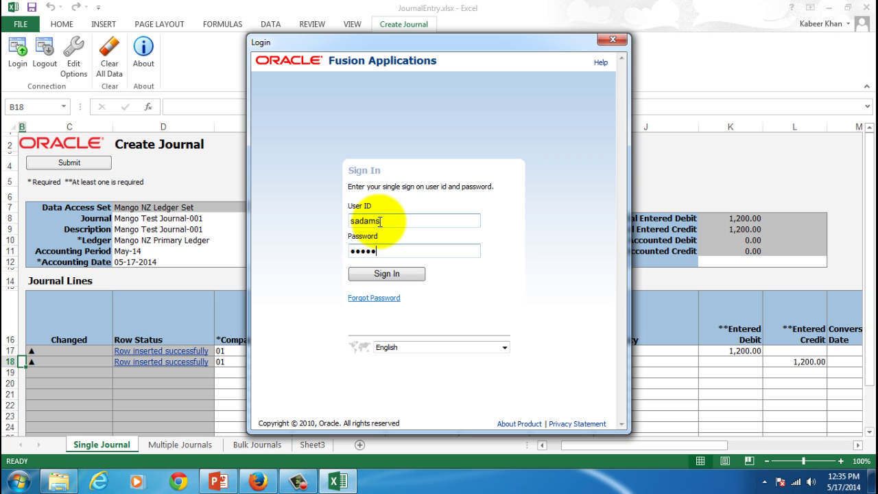
{"action": "left_click", "coordinate": [374, 272]}
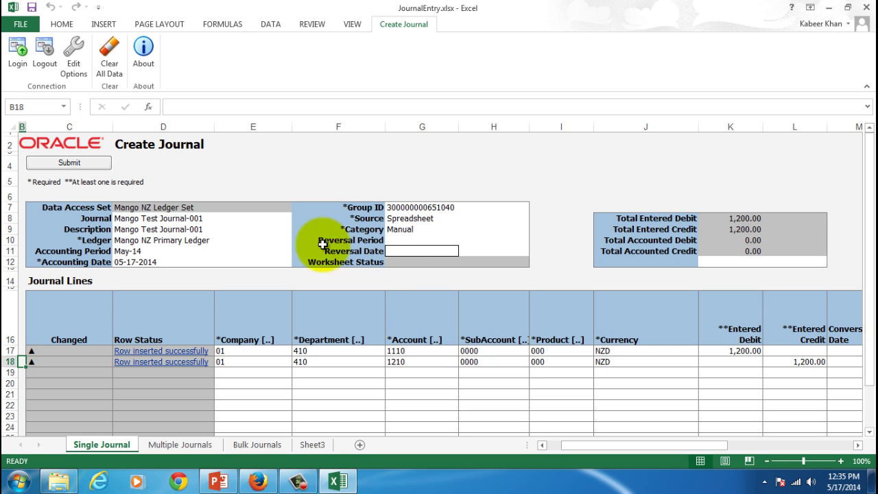
Submit the journal with the Submit Journal Import option and acknowledge the process 399 confirmation.
{"action": "left_click", "coordinate": [84, 165]}
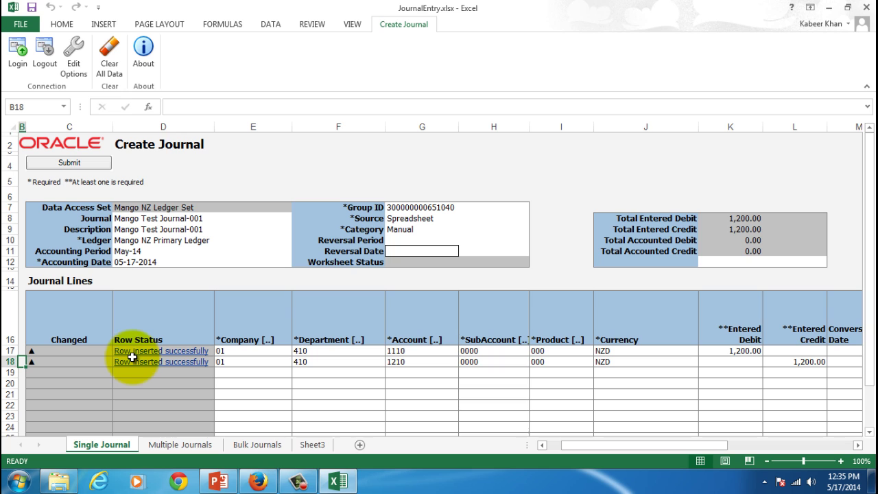
{"action": "left_click", "coordinate": [63, 163]}
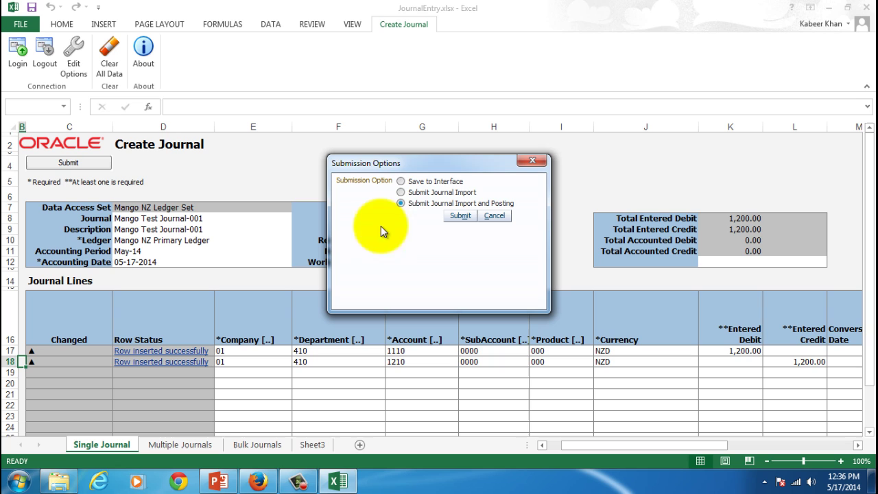
{"action": "left_click", "coordinate": [400, 193]}
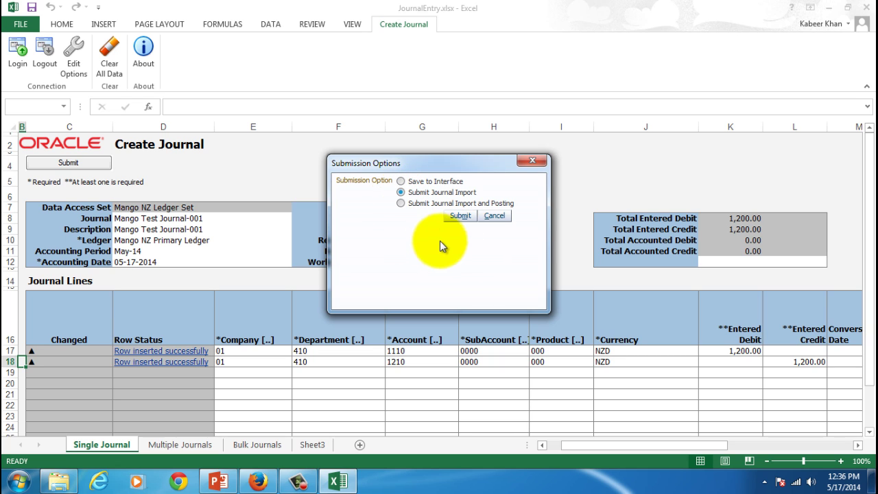
{"action": "left_click", "coordinate": [456, 218]}
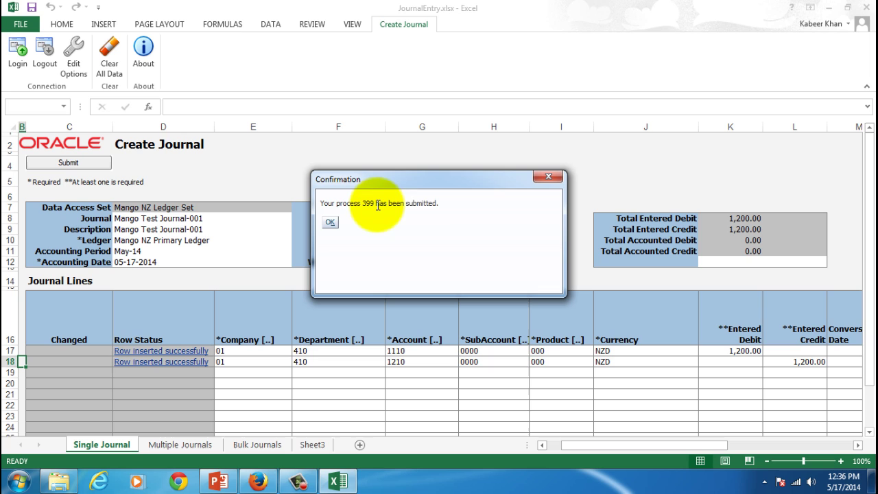
{"action": "left_click", "coordinate": [330, 224]}
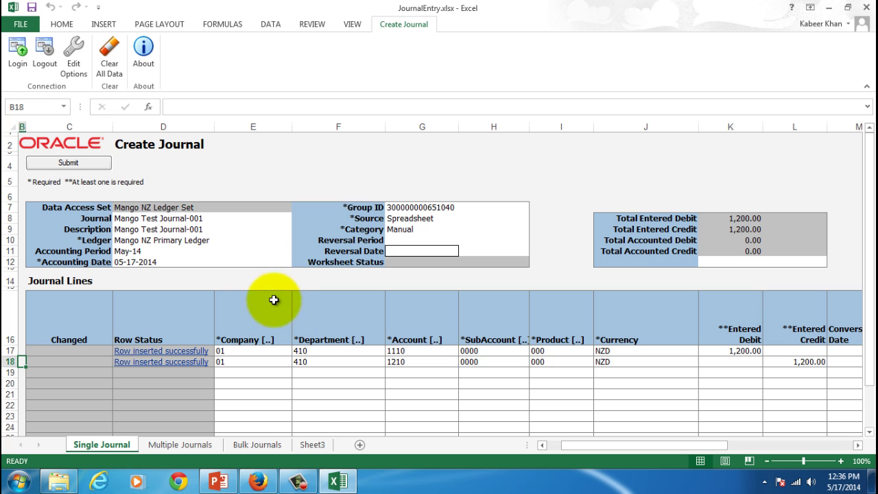
In Manage Journals, search for period May-14 with source Spreadsheet.
{"action": "left_click", "coordinate": [262, 482]}
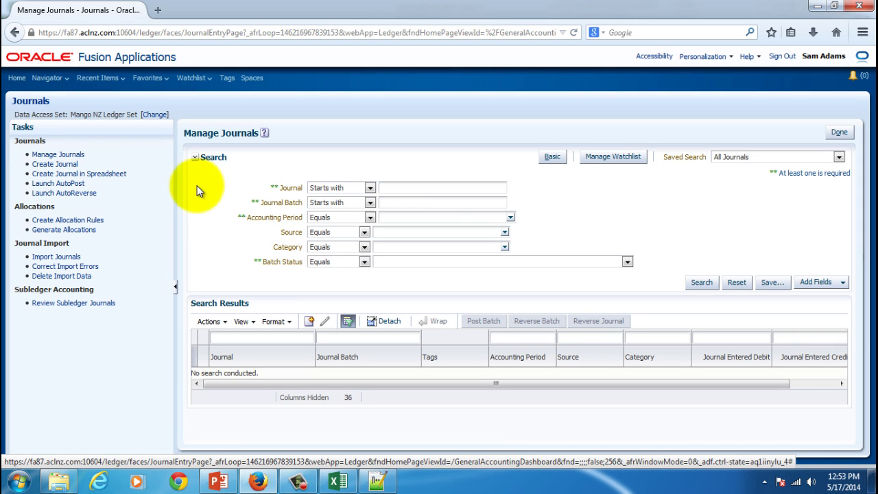
{"action": "left_click", "coordinate": [510, 217]}
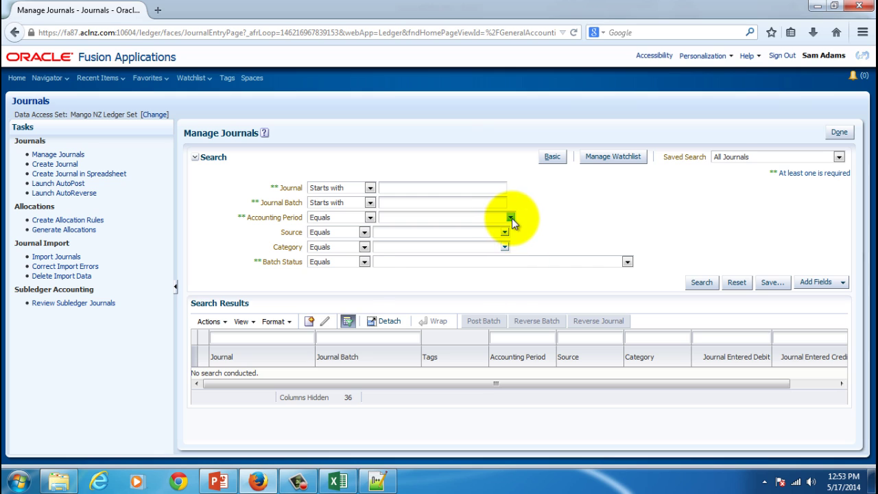
{"action": "left_click", "coordinate": [428, 253]}
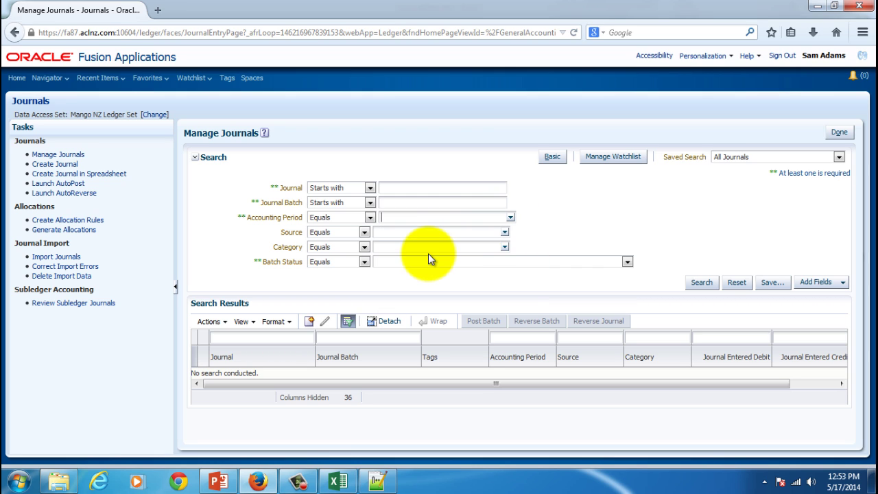
{"action": "left_click", "coordinate": [505, 234]}
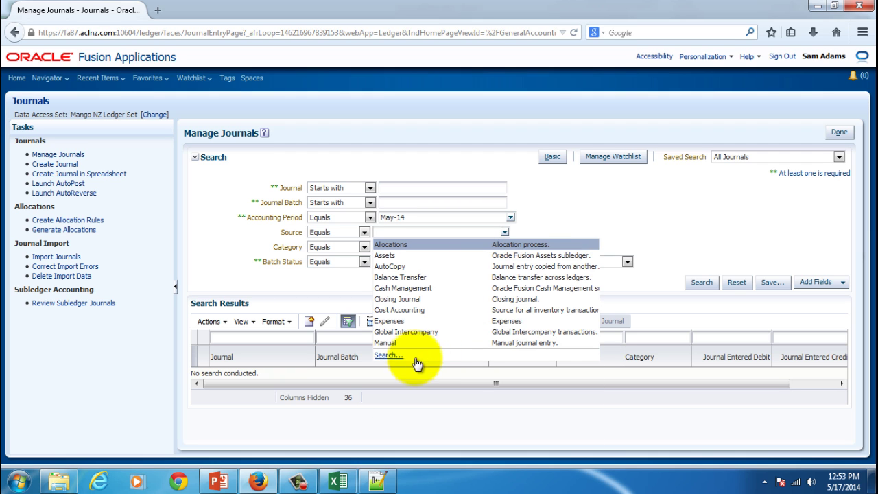
{"action": "left_click", "coordinate": [388, 354]}
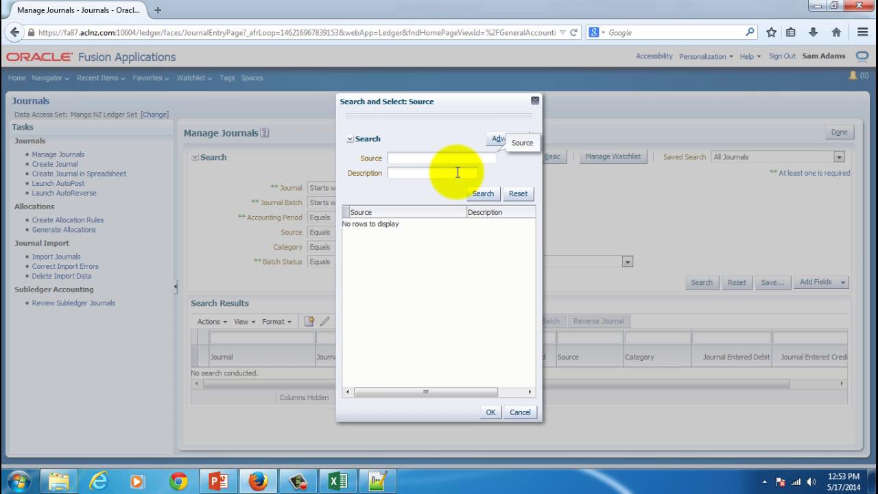
{"action": "type", "text": "Sp"}
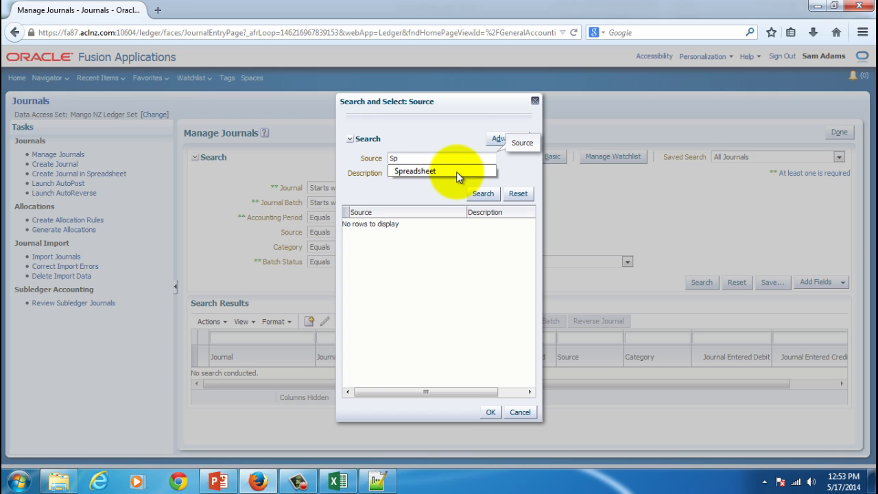
{"action": "left_click", "coordinate": [456, 171]}
{"action": "left_click", "coordinate": [482, 192]}
{"action": "left_click", "coordinate": [397, 224]}
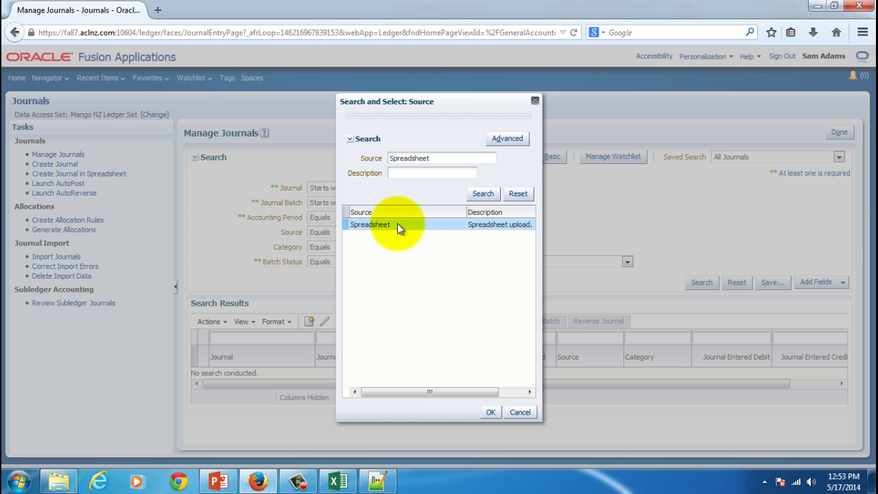
{"action": "left_click", "coordinate": [489, 412]}
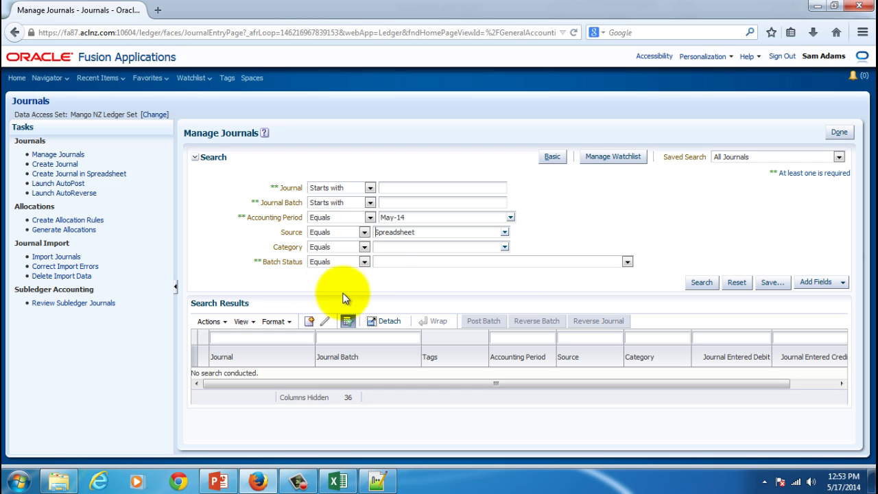
{"action": "left_click", "coordinate": [700, 283]}
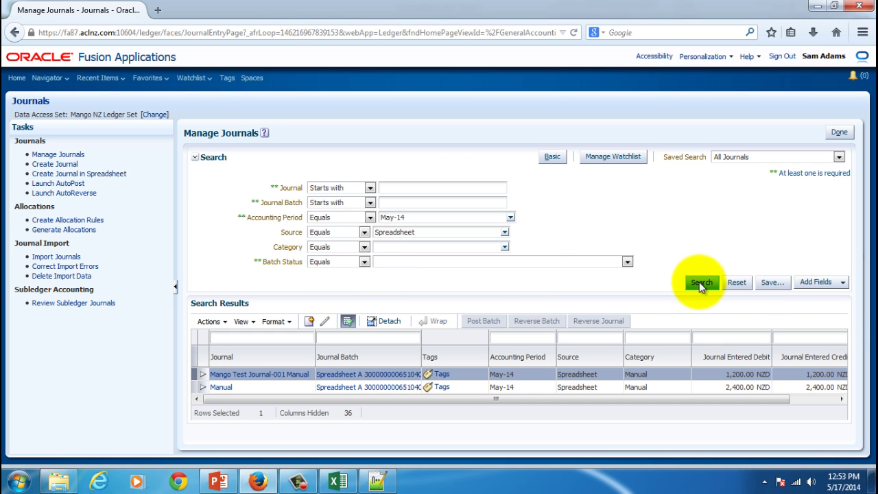
Open Mango Test Journal-001 Manual, compare it with the Excel sheet, and view its journal lines.
{"action": "left_click", "coordinate": [251, 376]}
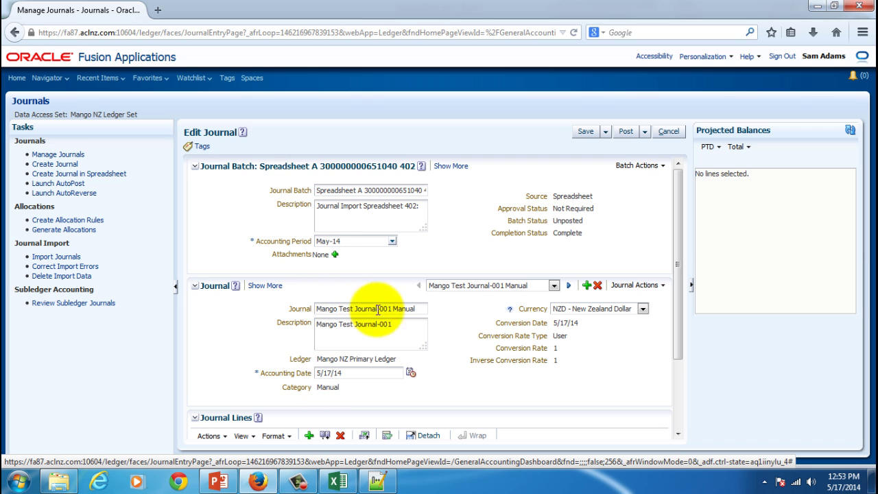
{"action": "left_click", "coordinate": [338, 482]}
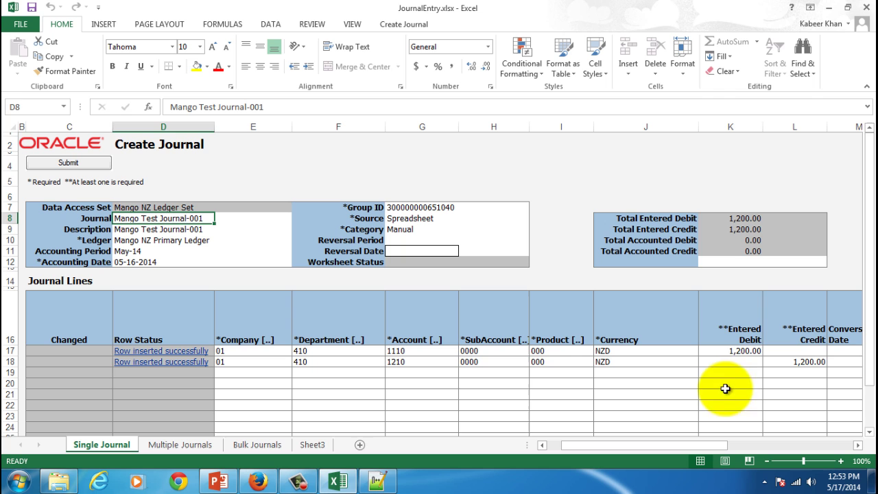
{"action": "key", "text": "alt+Tab"}
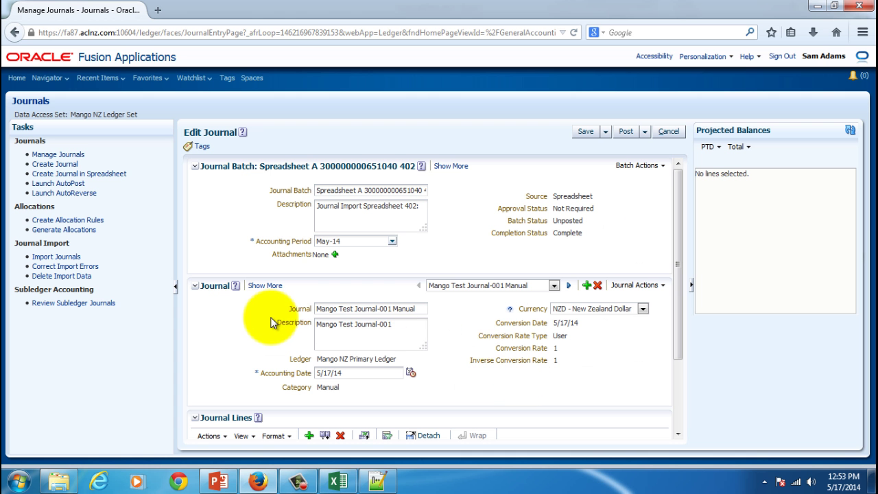
{"action": "scroll", "coordinate": [270, 314], "scroll_direction": "down", "scroll_amount": 3}
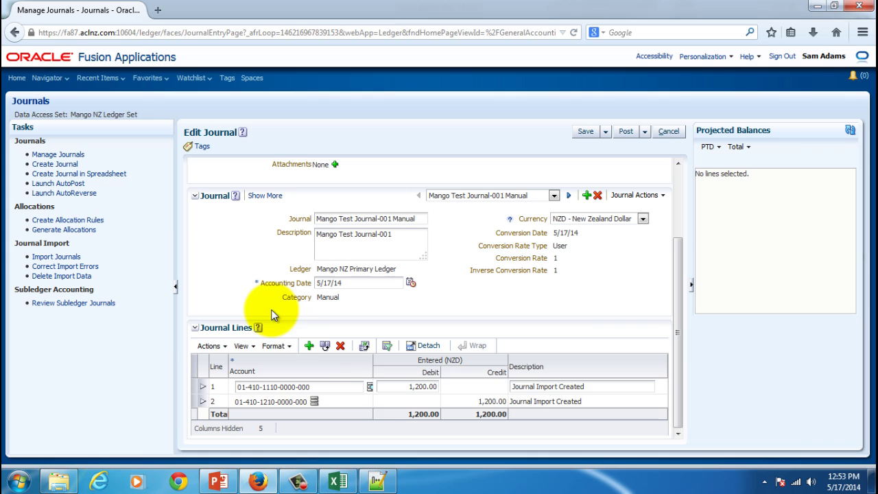